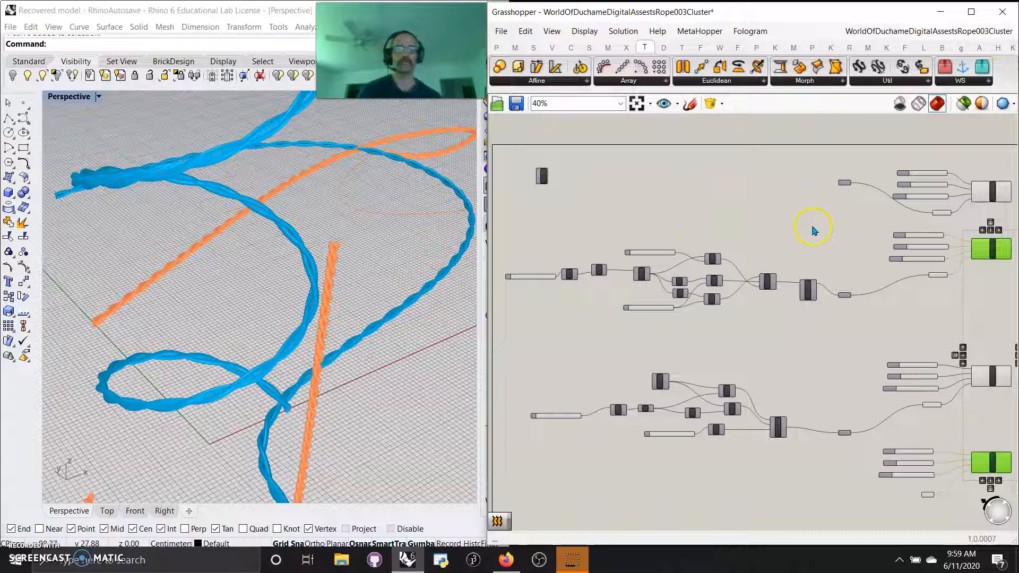
Step: Preview the first Rope cluster's geometry and compare it with its Target Curve in the viewport
click(979, 198)
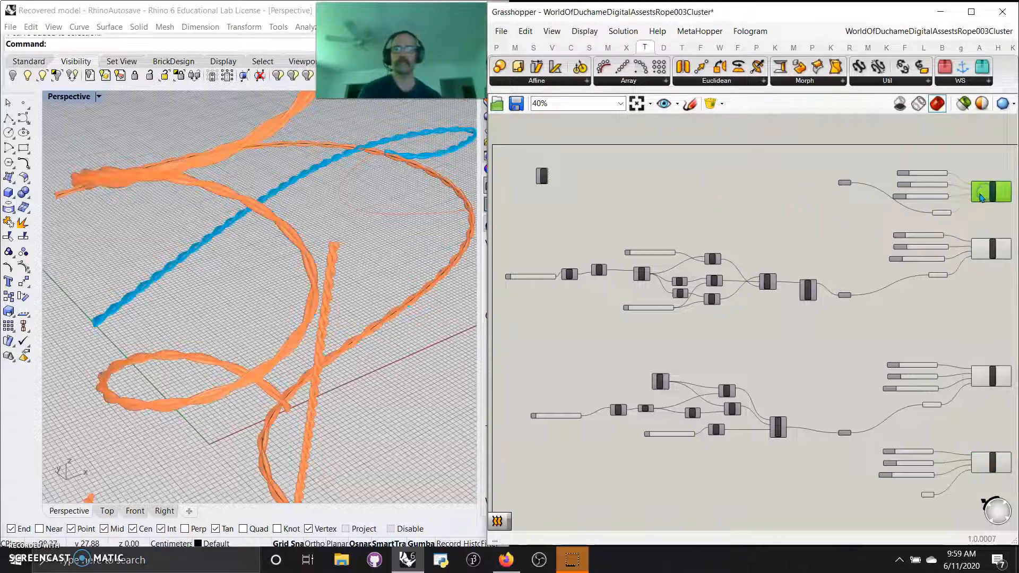
scroll(416, 242, up, 5)
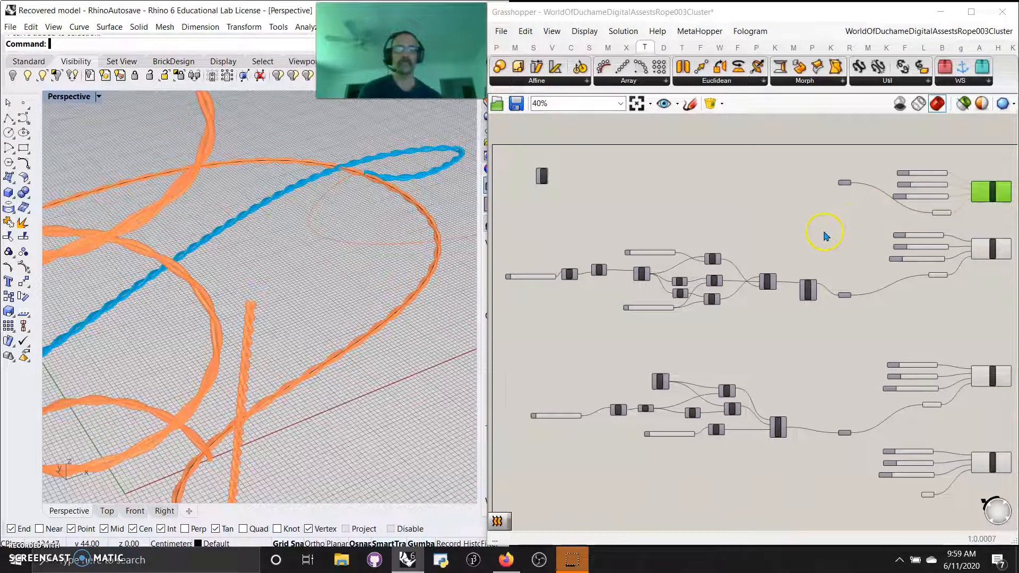
scroll(842, 218, up, 5)
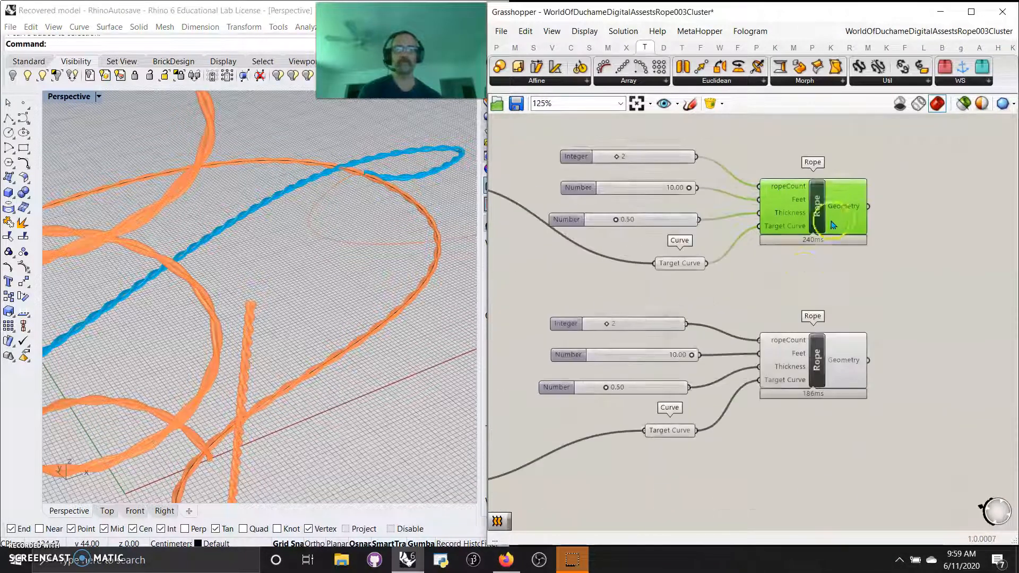
click(641, 253)
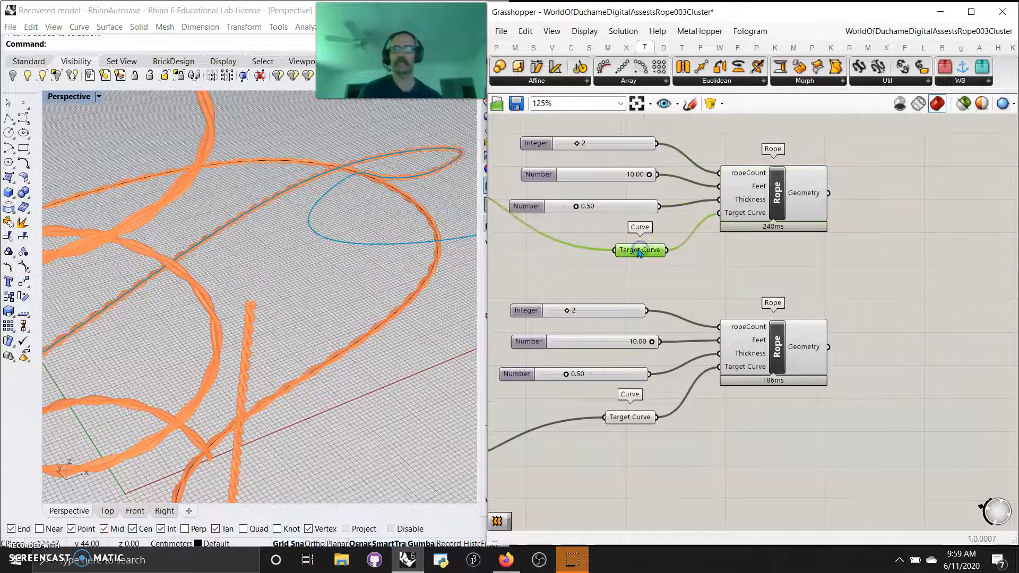
scroll(369, 265, down, 5)
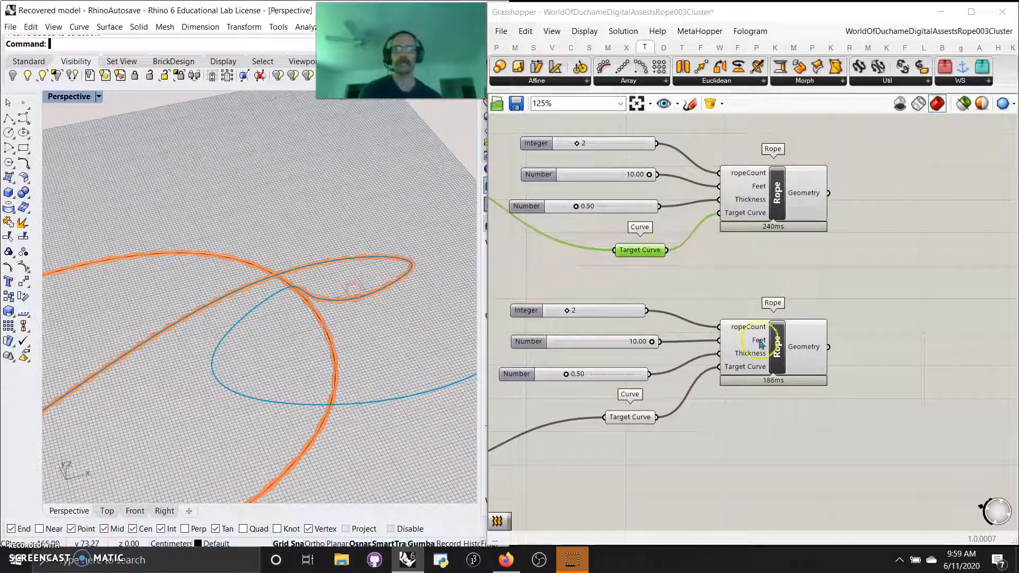
click(777, 198)
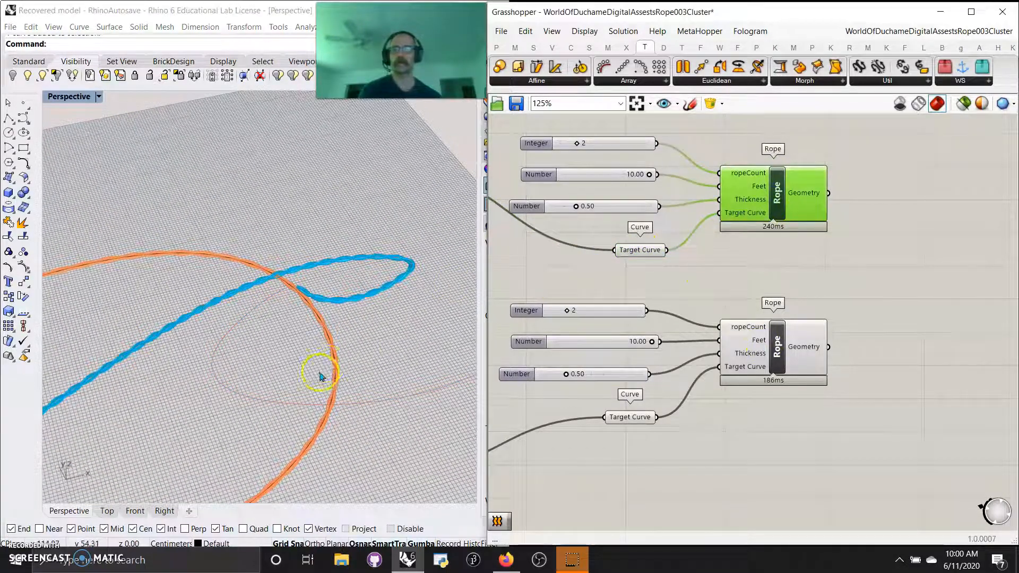
scroll(320, 377, down, 5)
scroll(711, 253, up, 3)
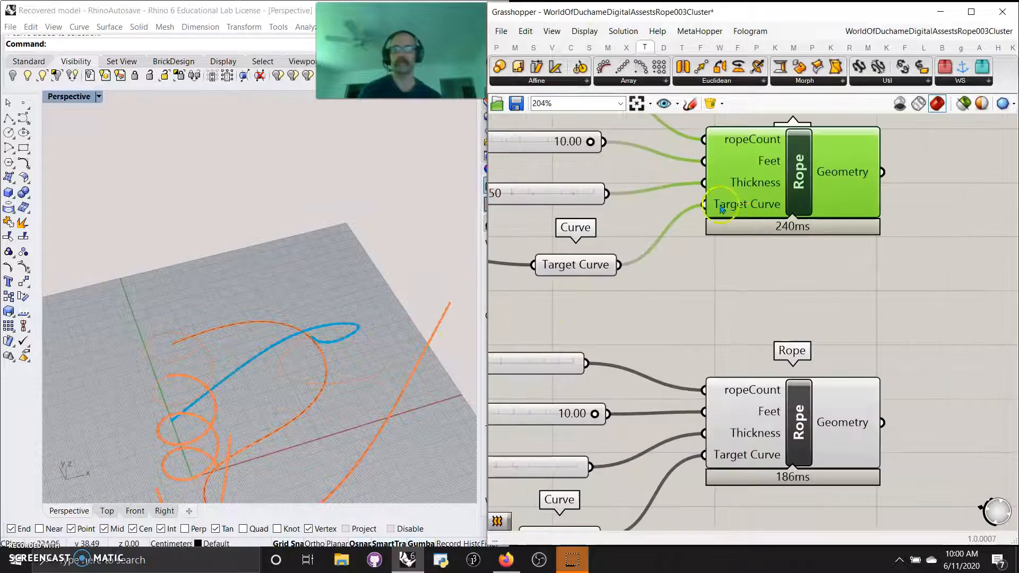
Step: Set the maximum and the value of the first Rope's Feet slider to 20
right_drag(631, 219, 746, 258)
right_drag(628, 183, 642, 213)
right_click(641, 211)
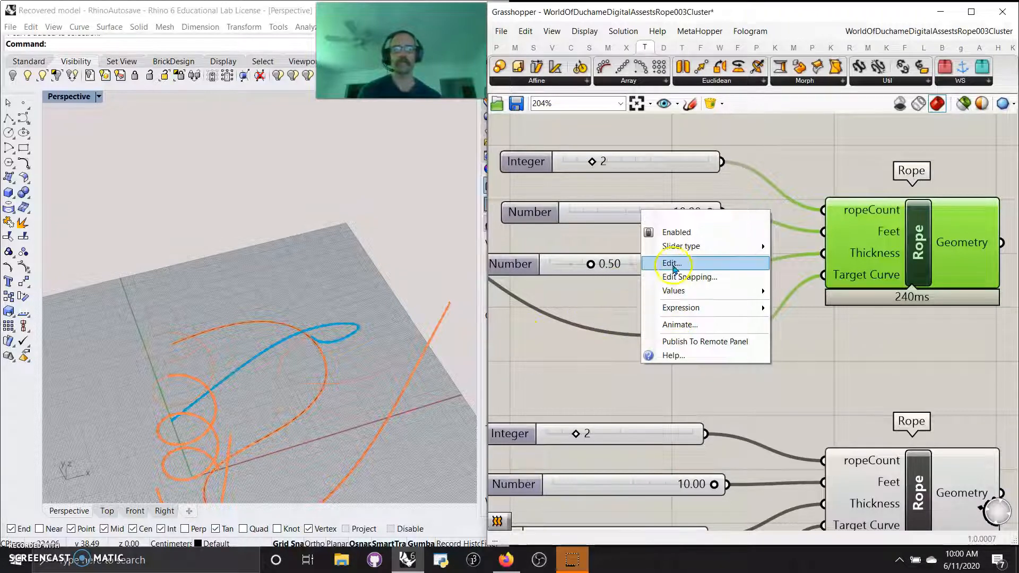
click(672, 263)
drag(731, 298, 733, 282)
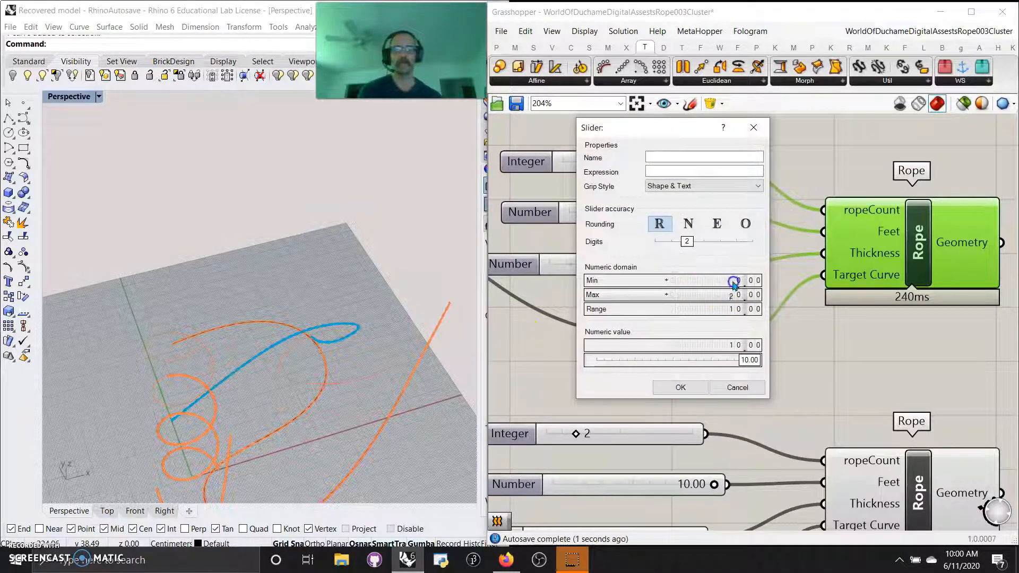
drag(679, 366, 759, 361)
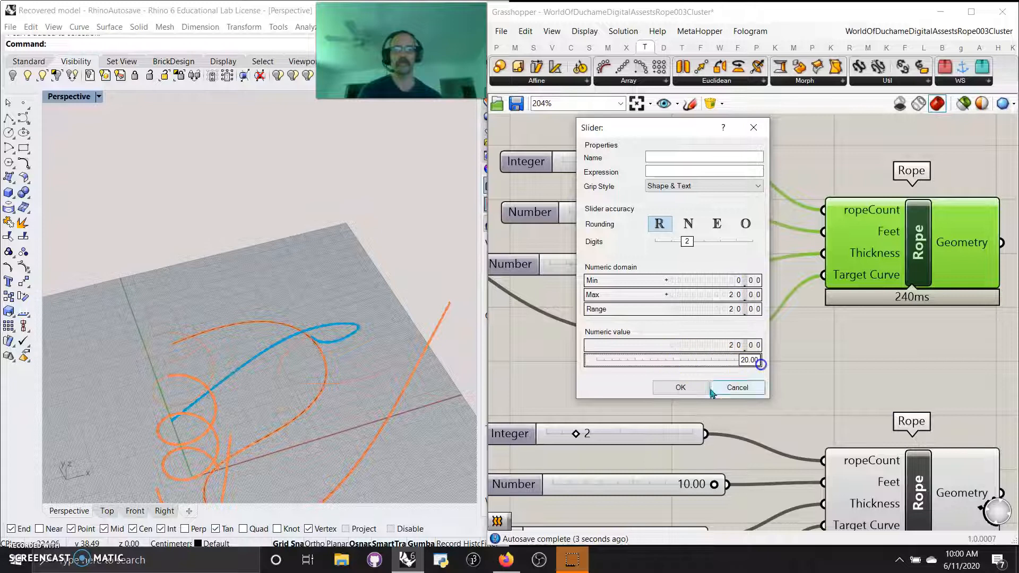
click(681, 387)
Step: Preview the second Rope cluster's geometry and trace its Target Curve back to the components that generate it
right_drag(319, 359, 367, 341)
right_drag(849, 405, 813, 269)
drag(872, 342, 865, 338)
right_drag(330, 317, 346, 341)
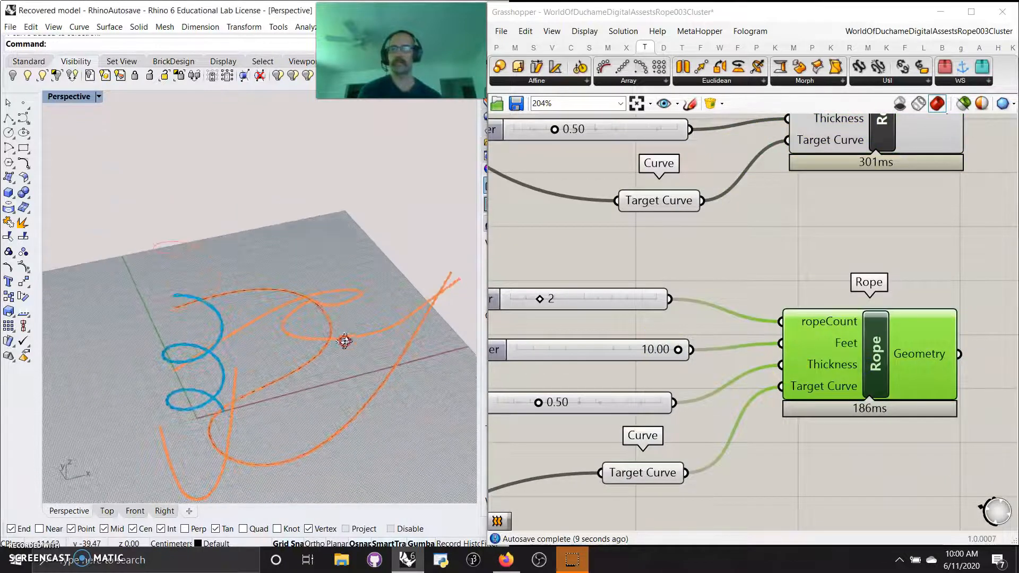
scroll(724, 344, down, 5)
right_drag(591, 374, 804, 321)
right_drag(637, 390, 724, 384)
Step: Select the Interpolate component feeding the second Rope and restrict the preview to selected objects only
click(833, 353)
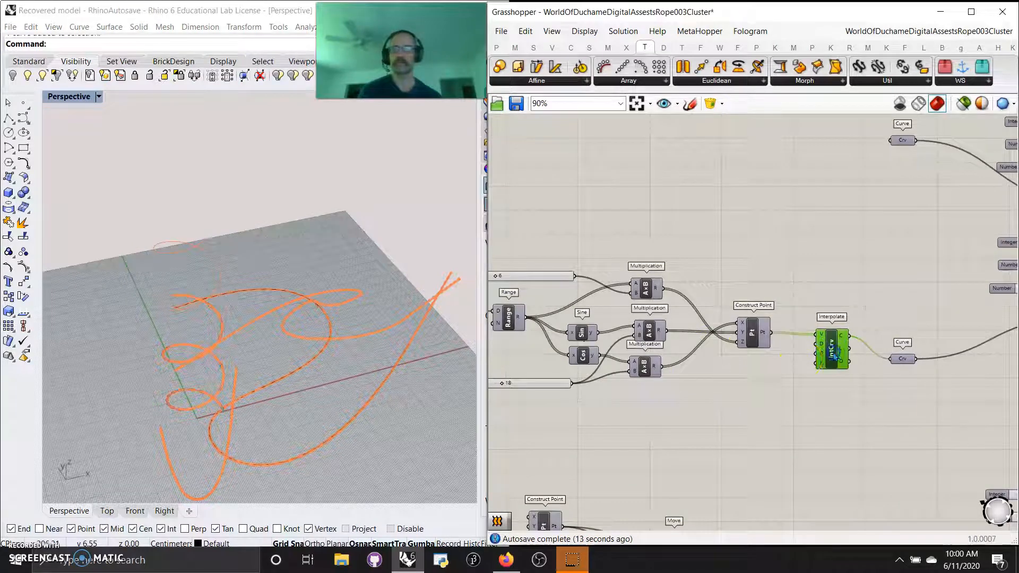
right_drag(676, 419, 678, 392)
scroll(222, 386, up, 12)
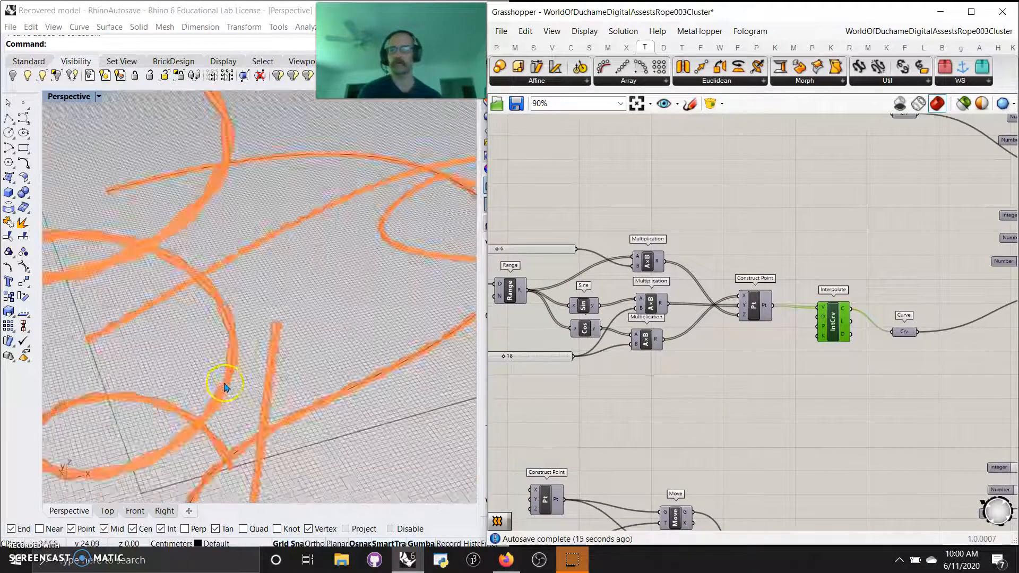
scroll(237, 384, down, 5)
click(962, 104)
Step: Preview the second Rope on its helix, the catenary curve, and the third Rope built on that catenary
right_drag(776, 448, 675, 391)
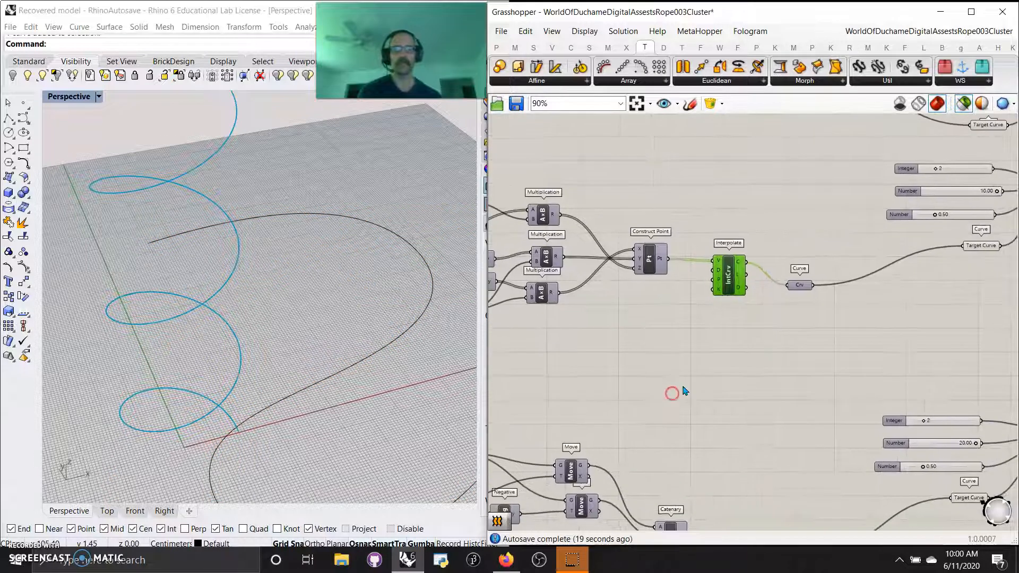
scroll(694, 387, down, 4)
click(849, 295)
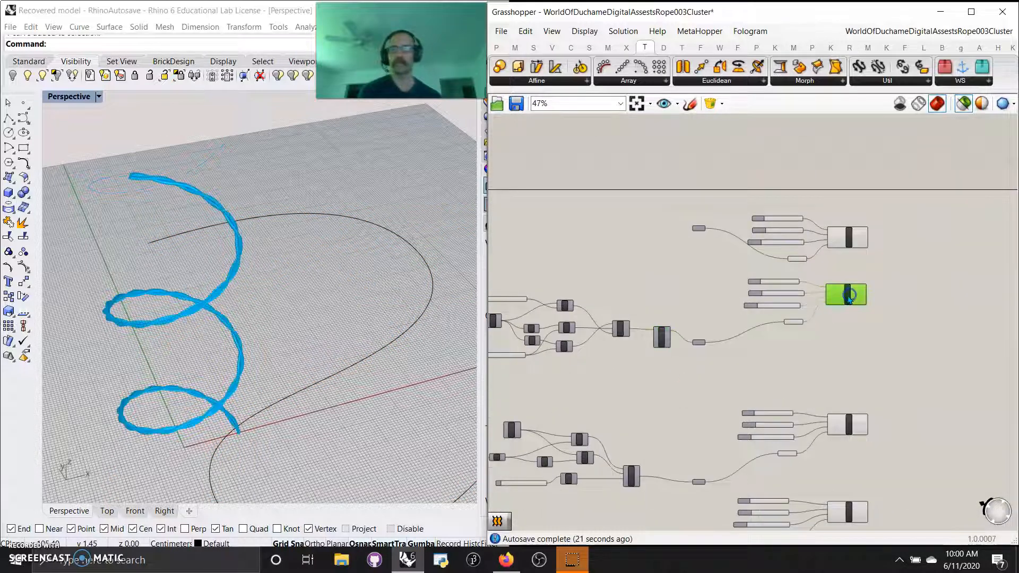
right_drag(631, 402, 638, 273)
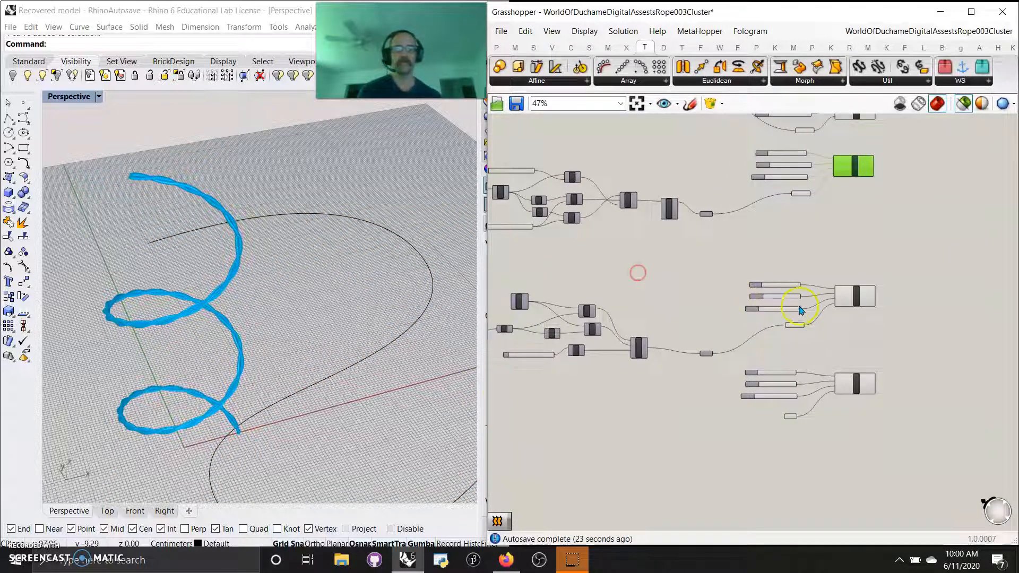
click(707, 355)
right_drag(374, 421, 379, 396)
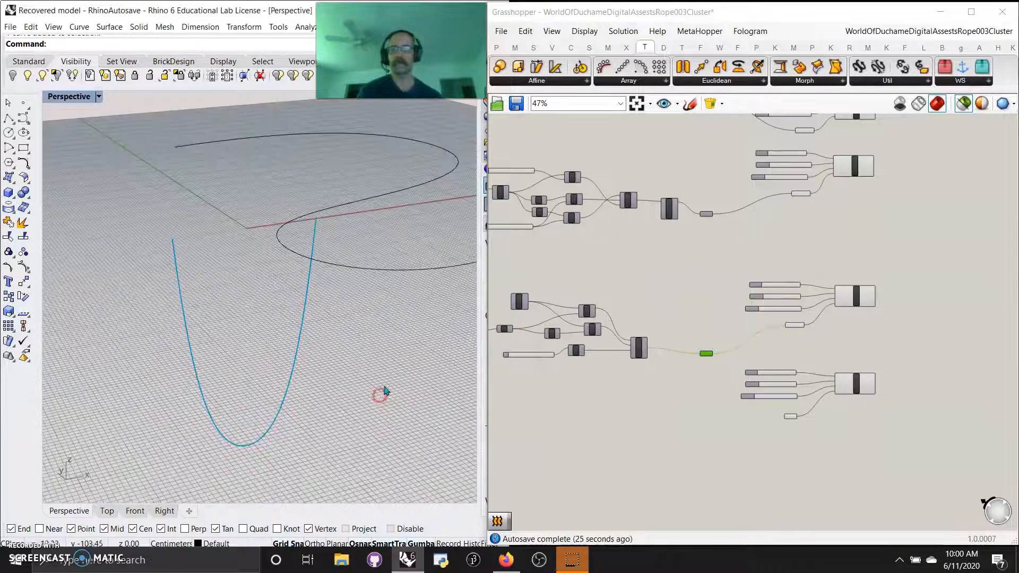
click(856, 299)
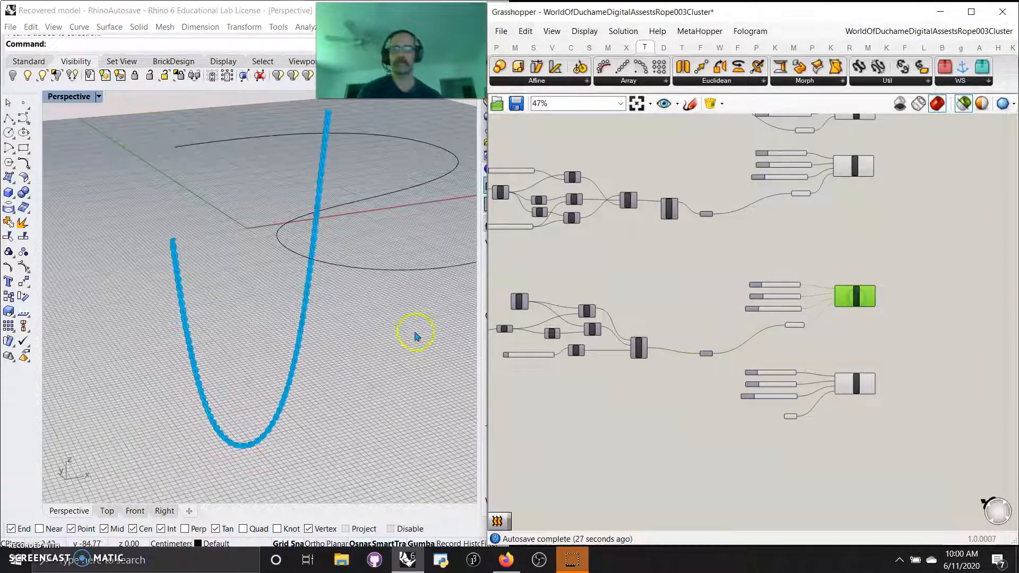
right_drag(401, 341, 409, 340)
Step: Hide the source curve of the fourth Rope in the Rhino viewport and preview that Rope's geometry
click(789, 418)
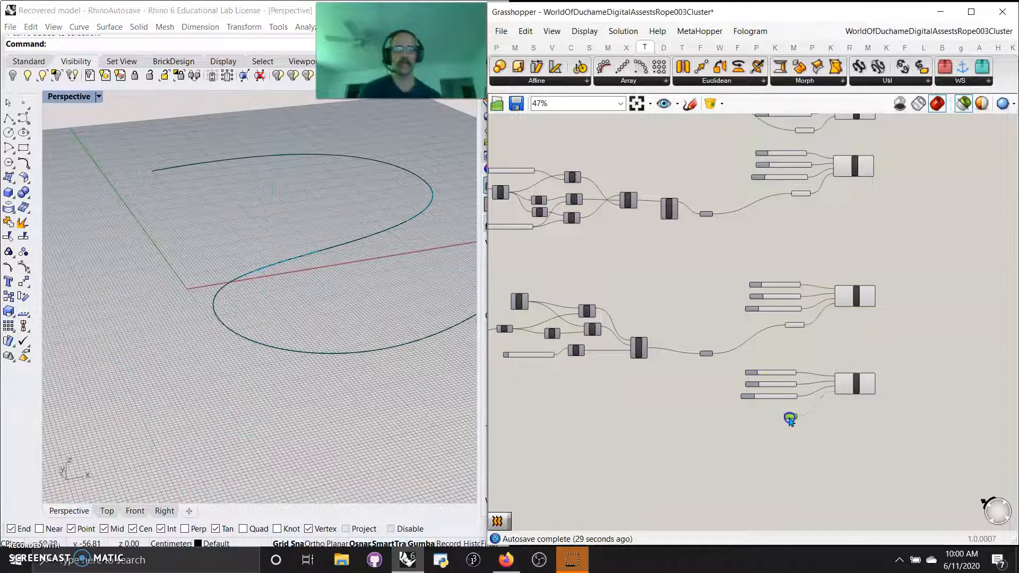
right_drag(284, 296, 333, 314)
drag(391, 385, 353, 309)
click(13, 76)
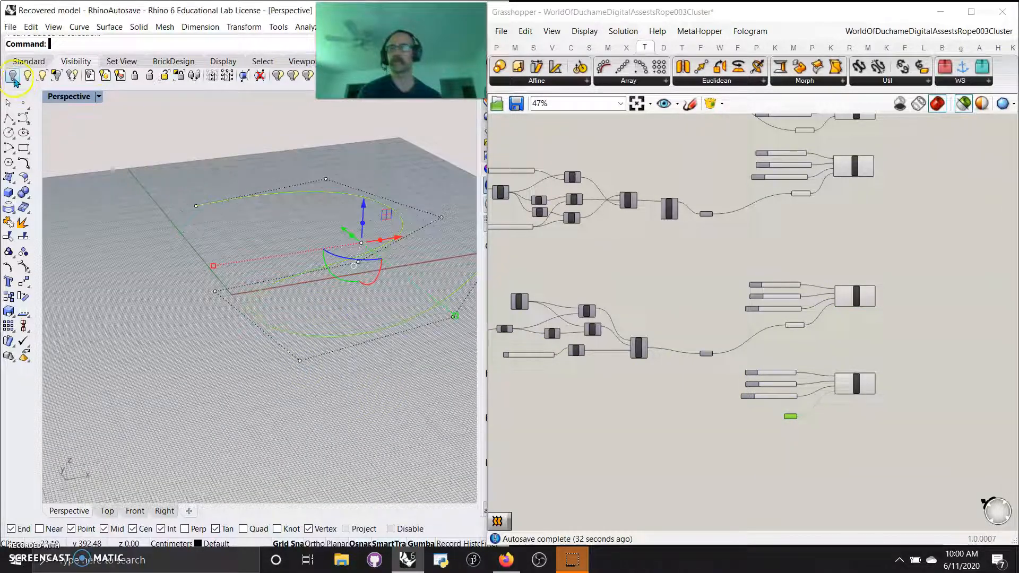
click(838, 386)
mouse_move(364, 374)
right_down()
mouse_move(387, 382)
mouse_move(360, 383)
right_up()
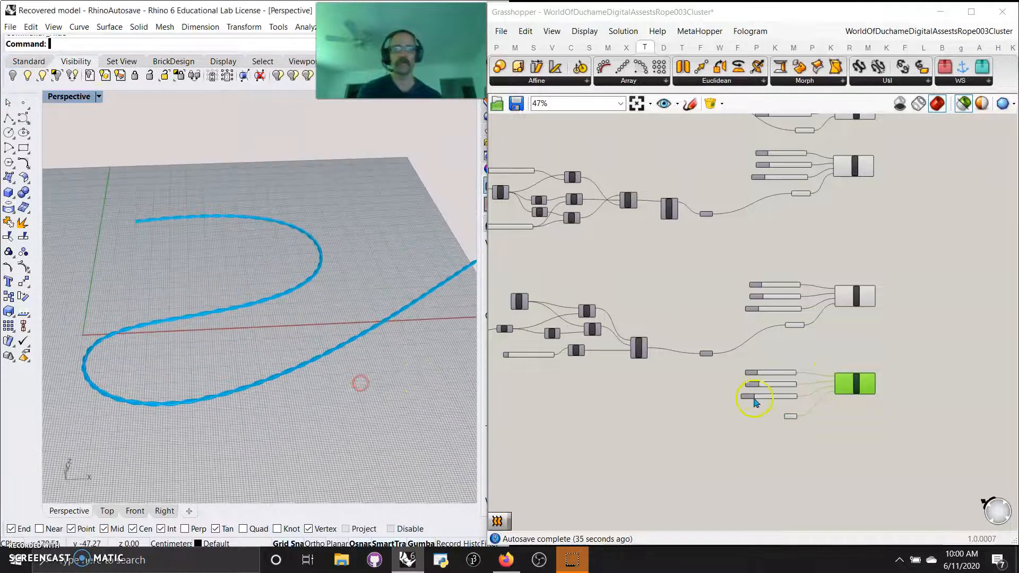
Step: Select all four Rope clusters on the canvas to preview them together
scroll(699, 368, up, 2)
right_drag(909, 341, 885, 417)
right_drag(558, 292, 782, 356)
right_drag(880, 379, 741, 388)
right_drag(958, 302, 736, 214)
scroll(752, 246, down, 3)
drag(801, 405, 738, 175)
Step: Set the first Rope's ropeCount to 4 and inspect its strands up close
right_drag(589, 265, 680, 299)
scroll(736, 290, up, 8)
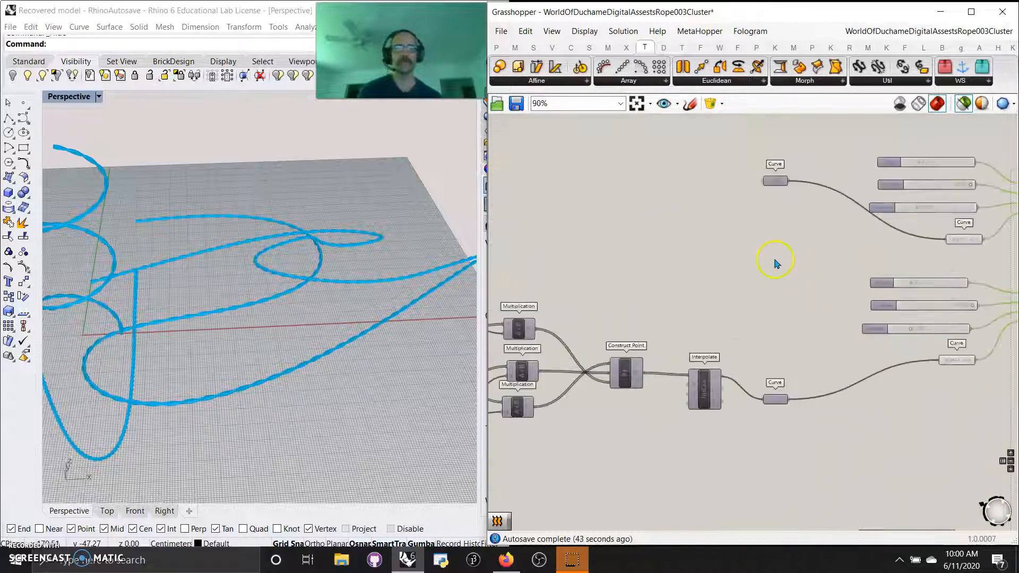
right_drag(811, 300, 694, 299)
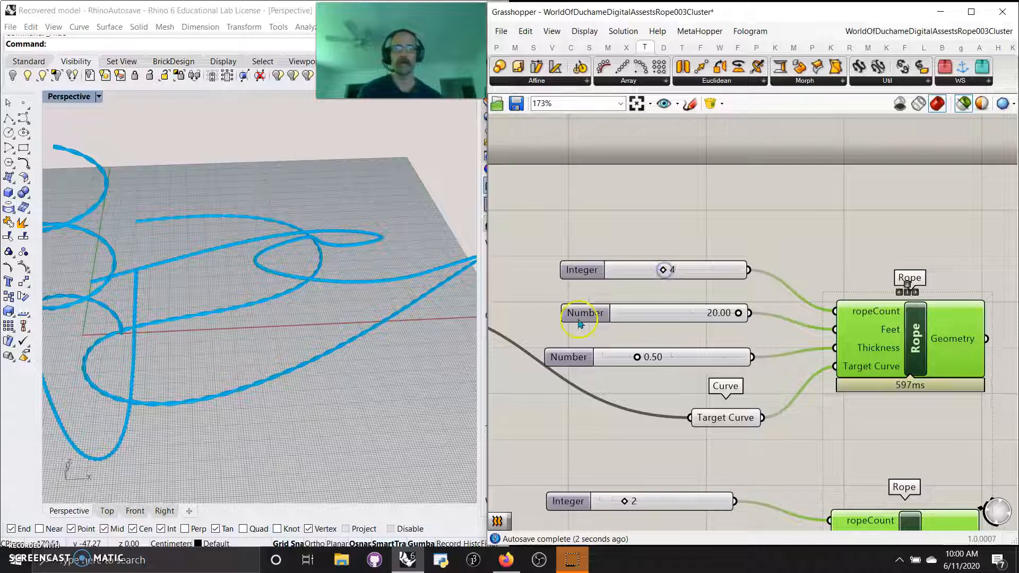
mouse_move(304, 400)
right_down()
mouse_move(349, 385)
mouse_move(311, 399)
right_up()
scroll(402, 344, up, 6)
scroll(406, 313, up, 9)
scroll(369, 219, down, 9)
scroll(366, 303, up, 5)
scroll(366, 303, down, 5)
right_drag(377, 366, 376, 361)
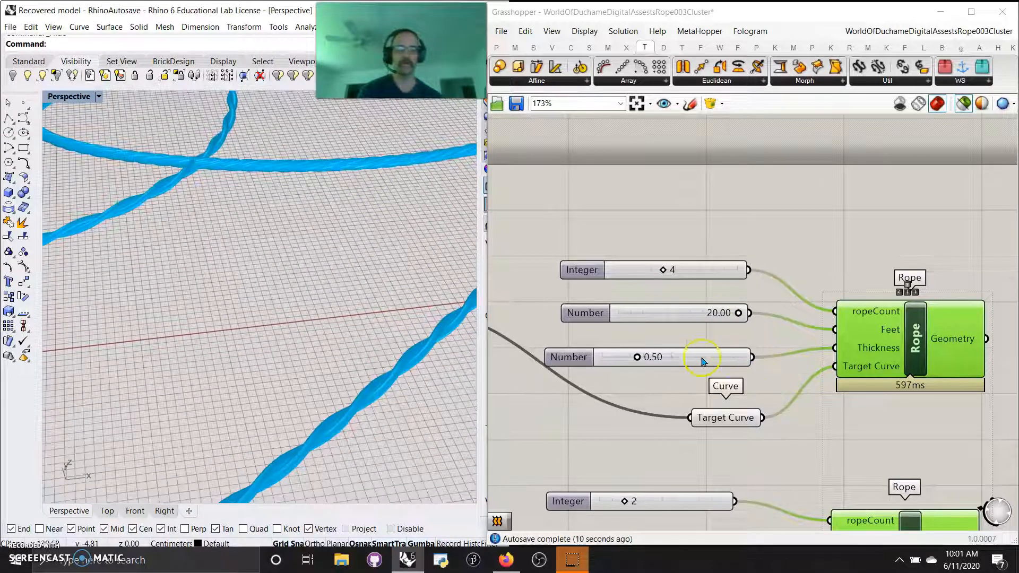
Step: Try a thickness of 0.25 on the first Rope and settle on 1.47, checking the rope geometry
drag(641, 361, 622, 362)
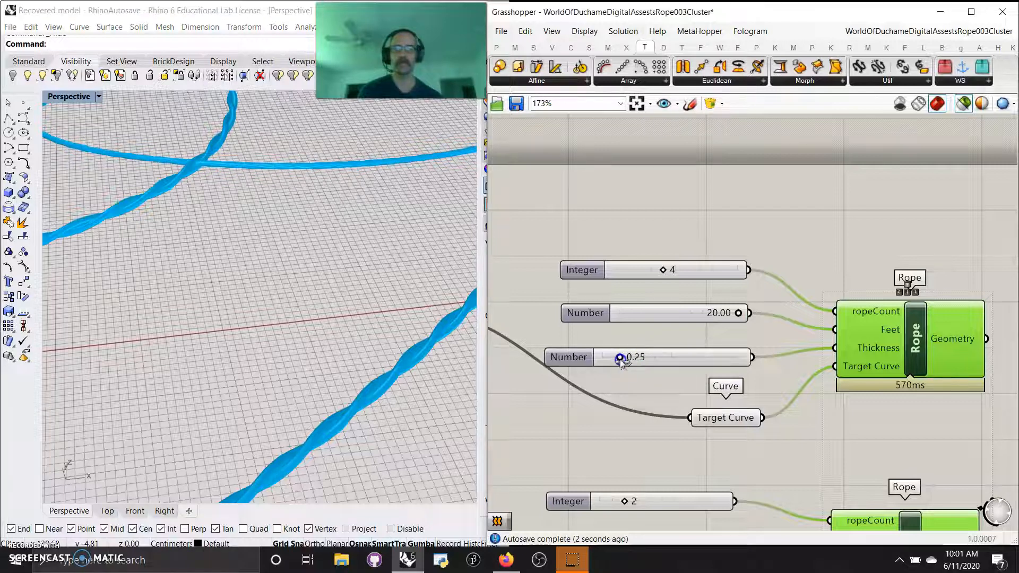
scroll(375, 154, up, 5)
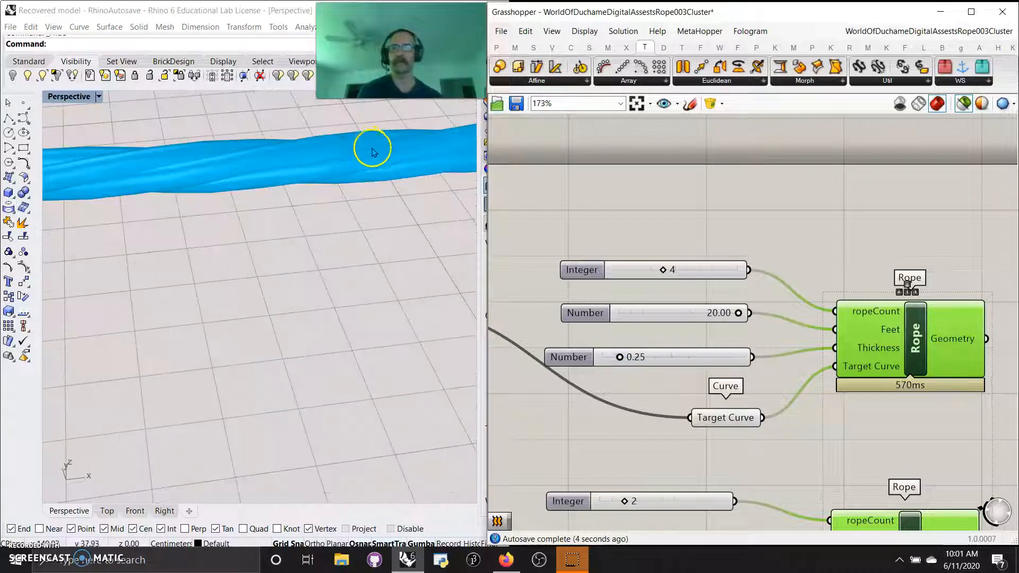
drag(709, 363, 707, 360)
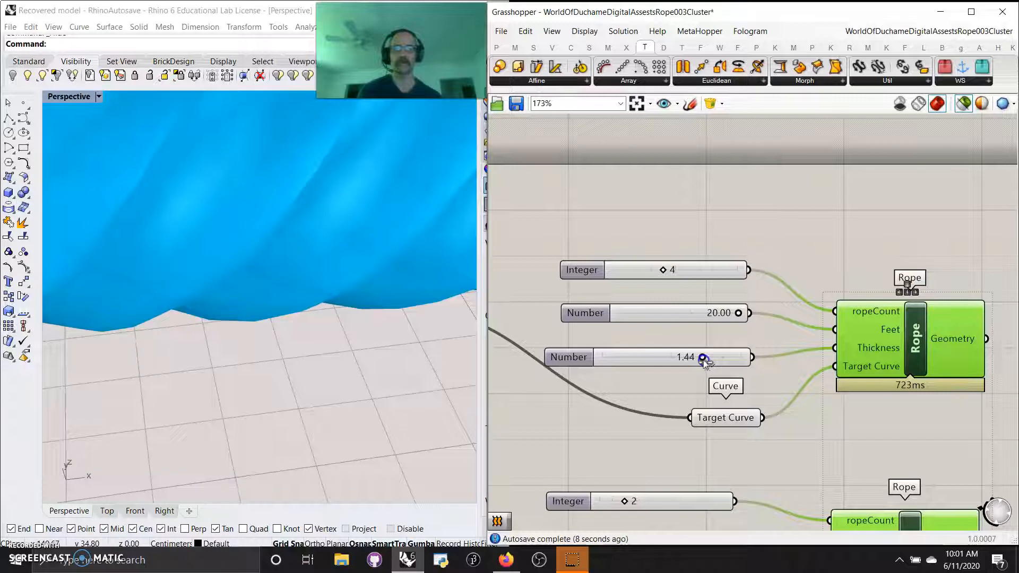
drag(709, 360, 710, 361)
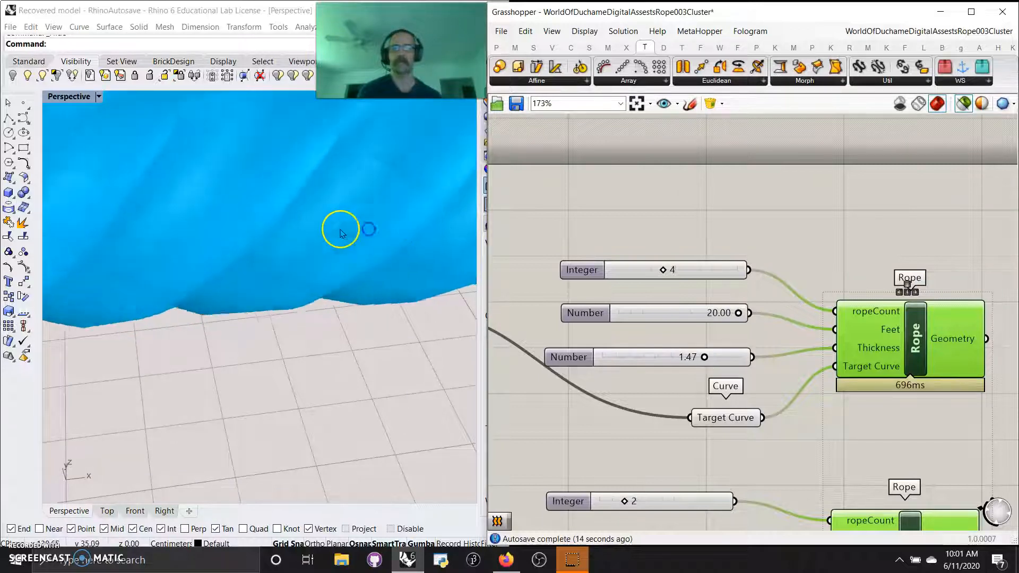
scroll(340, 230, down, 5)
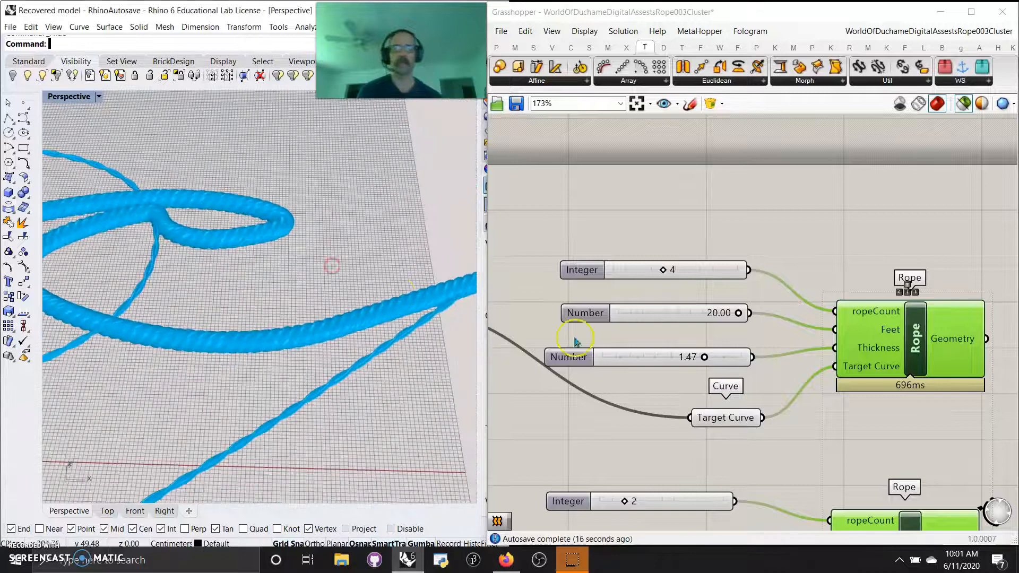
Step: Preview the Target Curve of each of the four Rope clusters in turn
right_drag(834, 456, 752, 275)
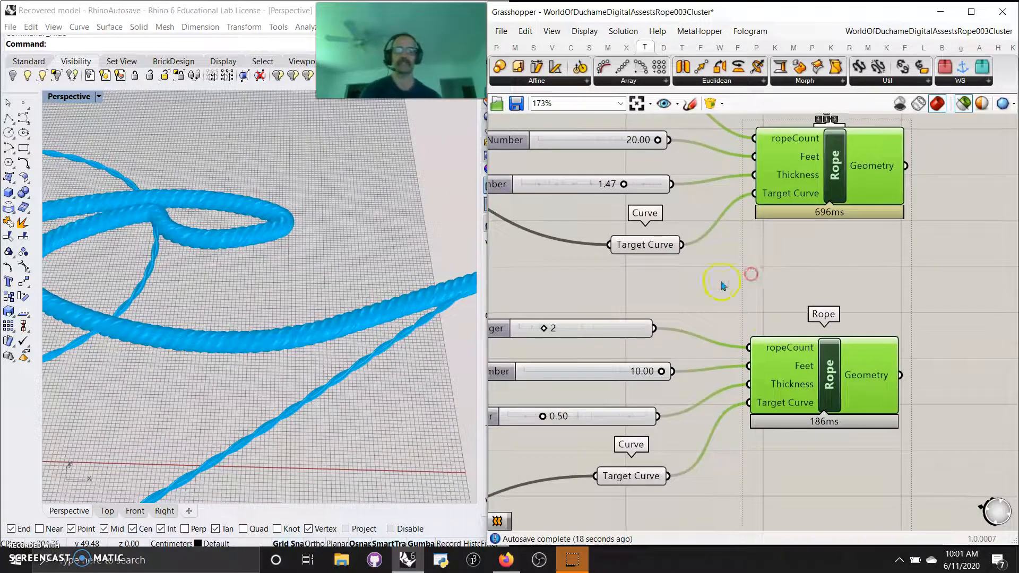
click(649, 250)
right_drag(695, 306, 707, 264)
mouse_move(181, 355)
right_down()
mouse_move(209, 336)
mouse_move(275, 335)
right_up()
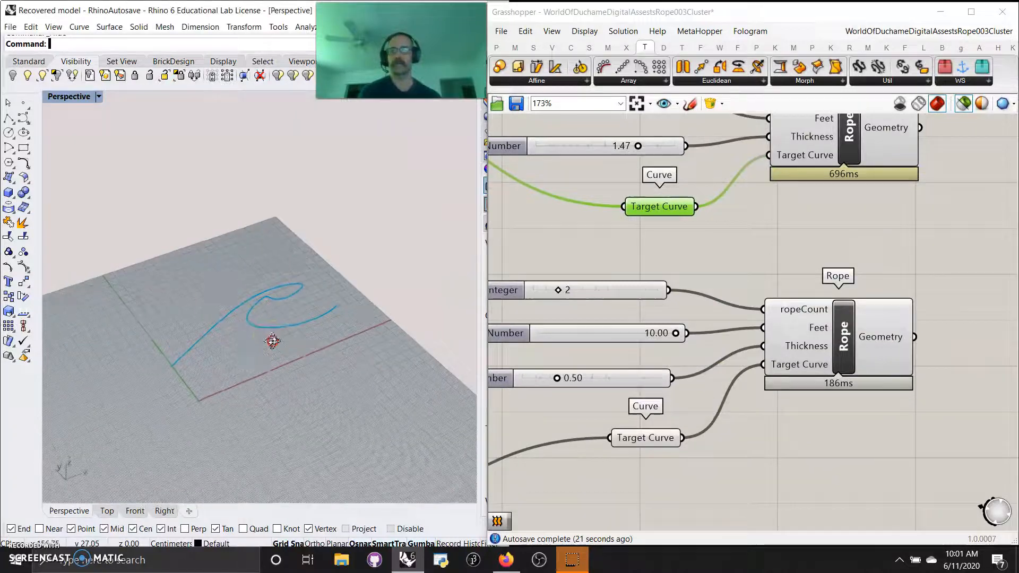
click(643, 431)
right_drag(644, 438, 694, 271)
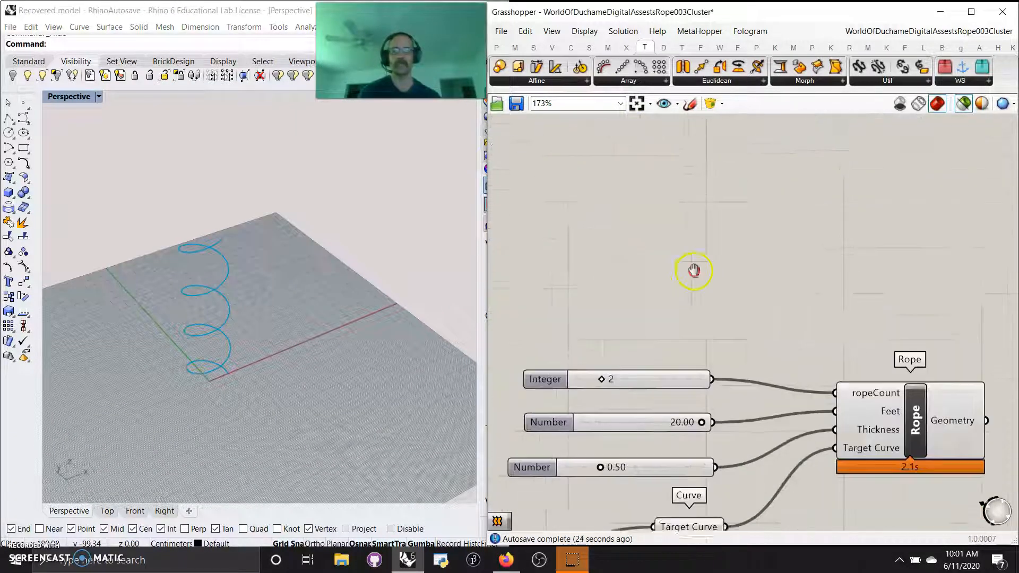
click(661, 469)
right_drag(660, 470, 691, 266)
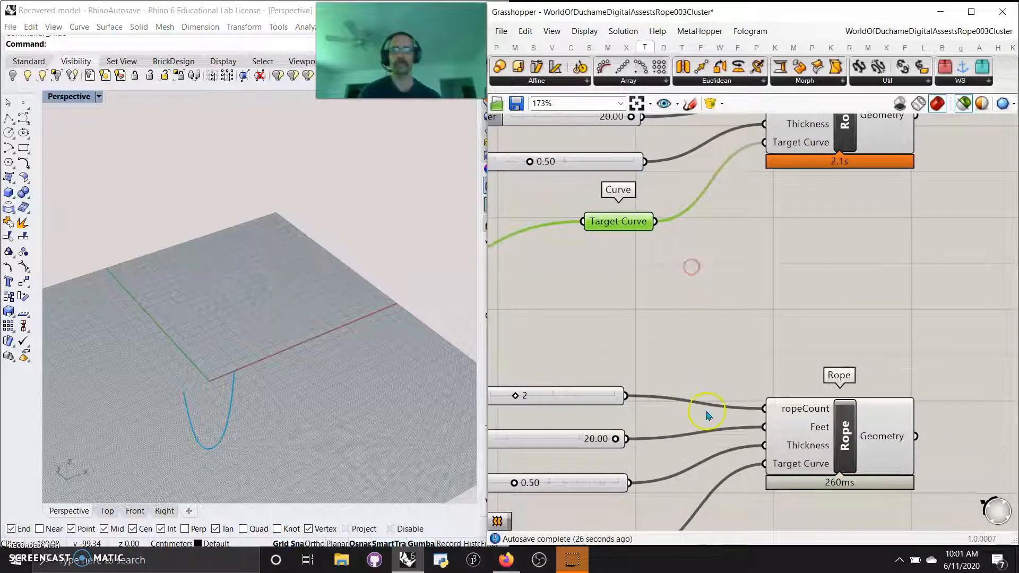
right_drag(708, 415, 683, 171)
click(576, 303)
Step: Open the fourth Rope cluster for editing to show its internal components
right_drag(680, 387, 591, 493)
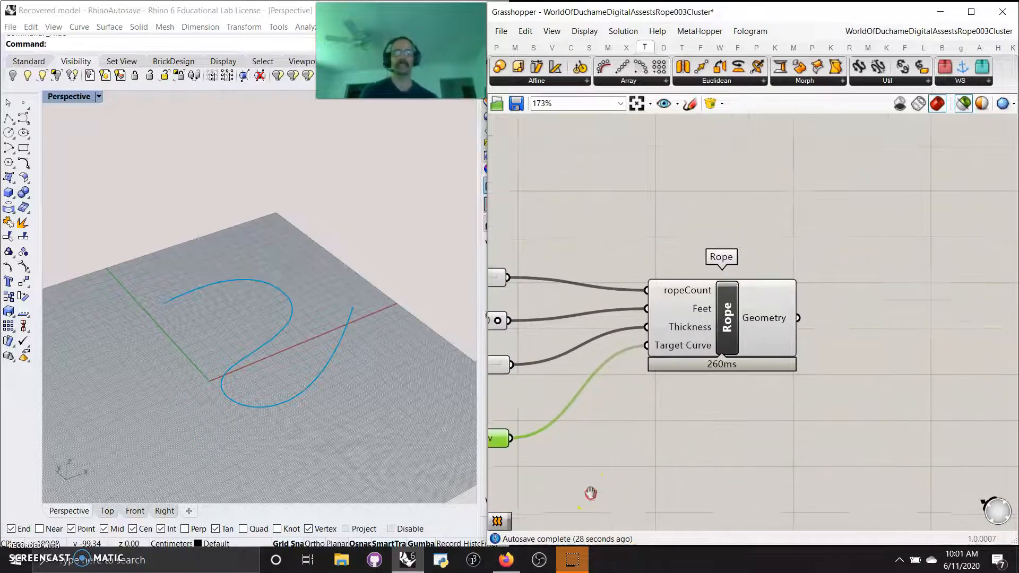
click(728, 327)
double_click(727, 326)
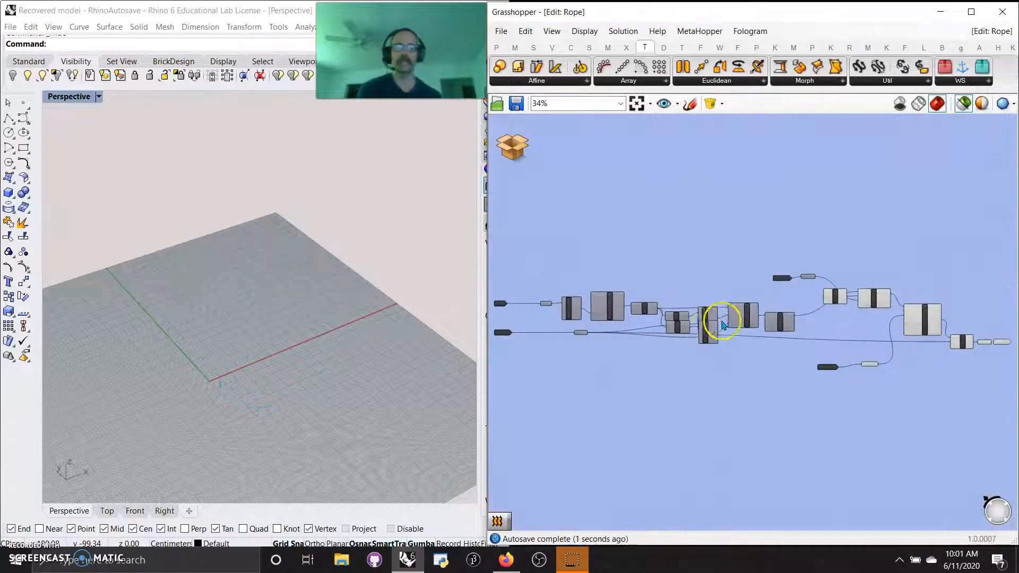
Step: Switch the components inside the Rope cluster from name labels to icon display
scroll(685, 340, up, 5)
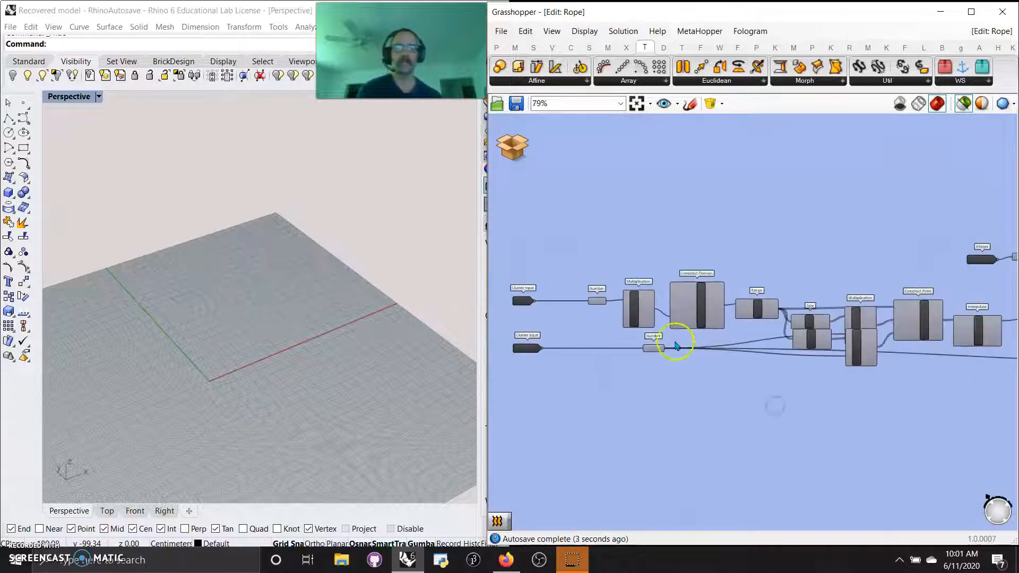
mouse_move(663, 385)
right_down()
mouse_move(646, 338)
mouse_move(562, 353)
right_up()
click(616, 283)
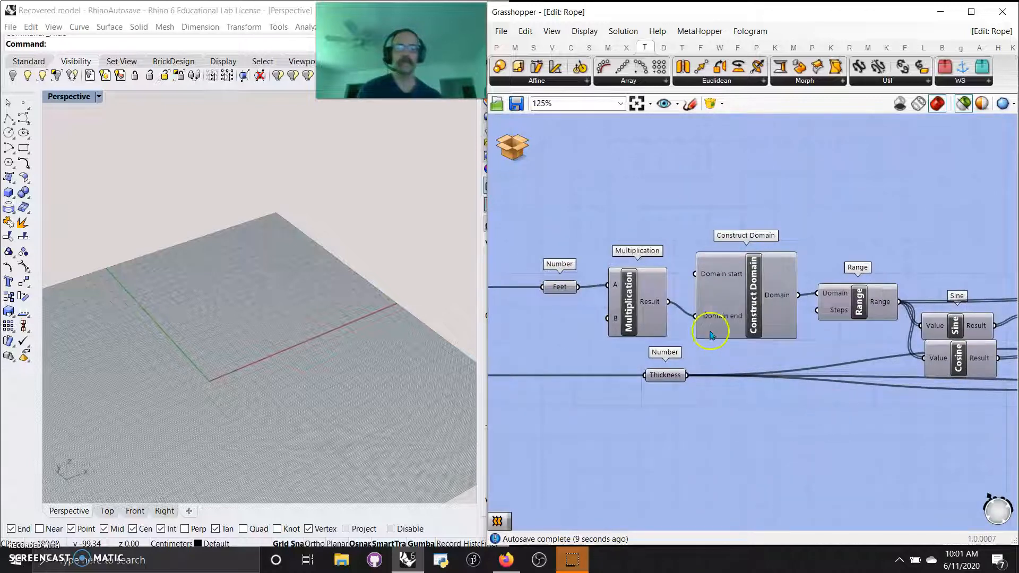
click(585, 31)
click(604, 43)
right_drag(748, 350, 706, 317)
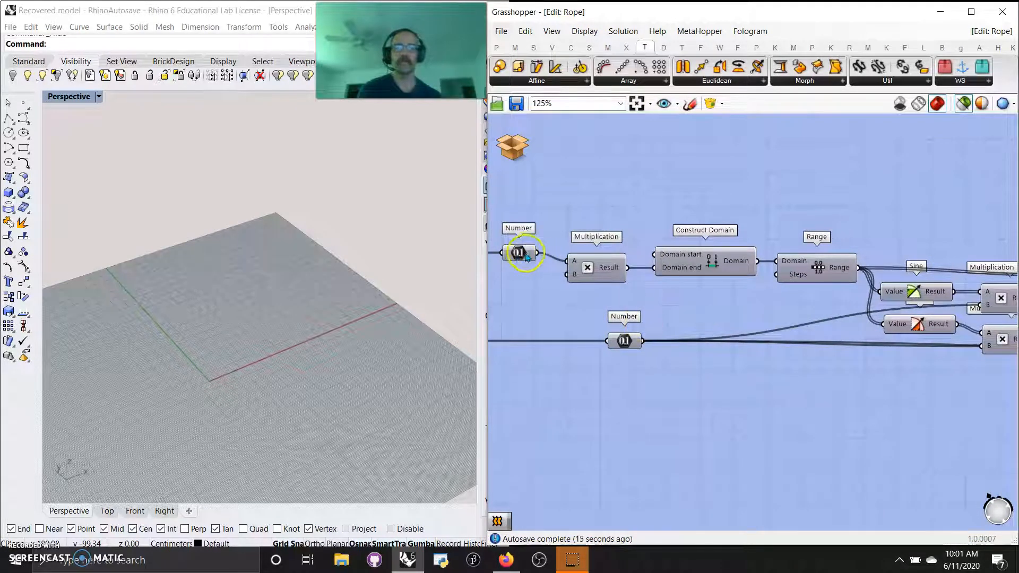
Step: Examine how the Feet and Thickness inputs run through Multiplication, Construct Domain, Range, Sine and Cosine into Construct Point
right_drag(534, 289, 664, 308)
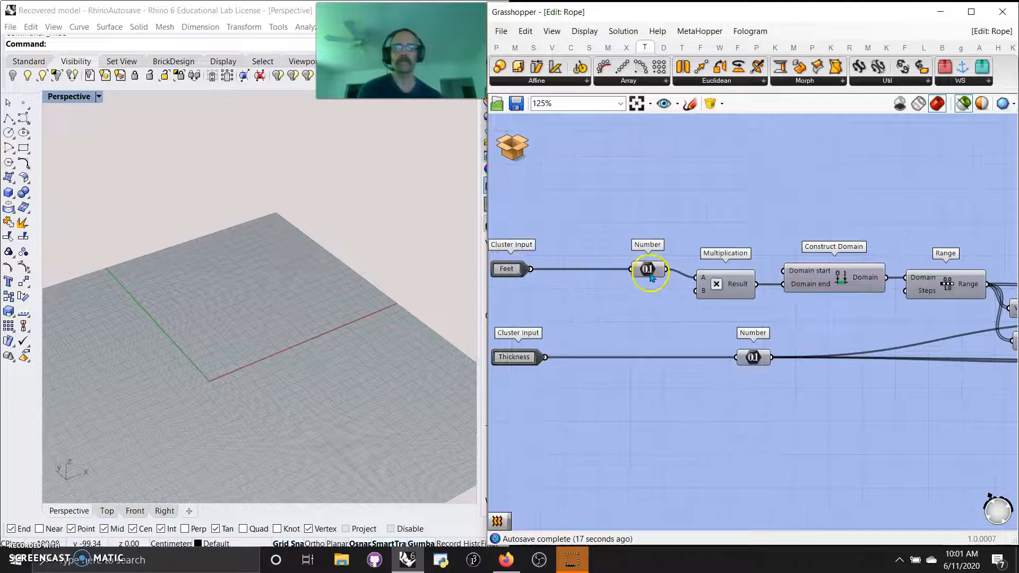
right_drag(861, 348, 854, 305)
click(680, 267)
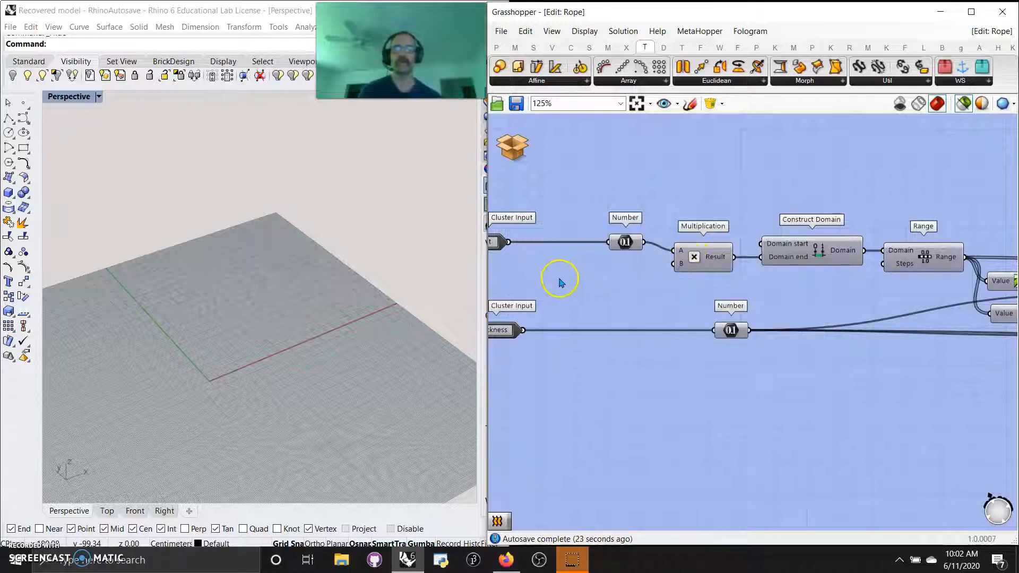
right_drag(809, 290, 709, 253)
right_drag(781, 268, 660, 300)
right_drag(711, 372, 898, 330)
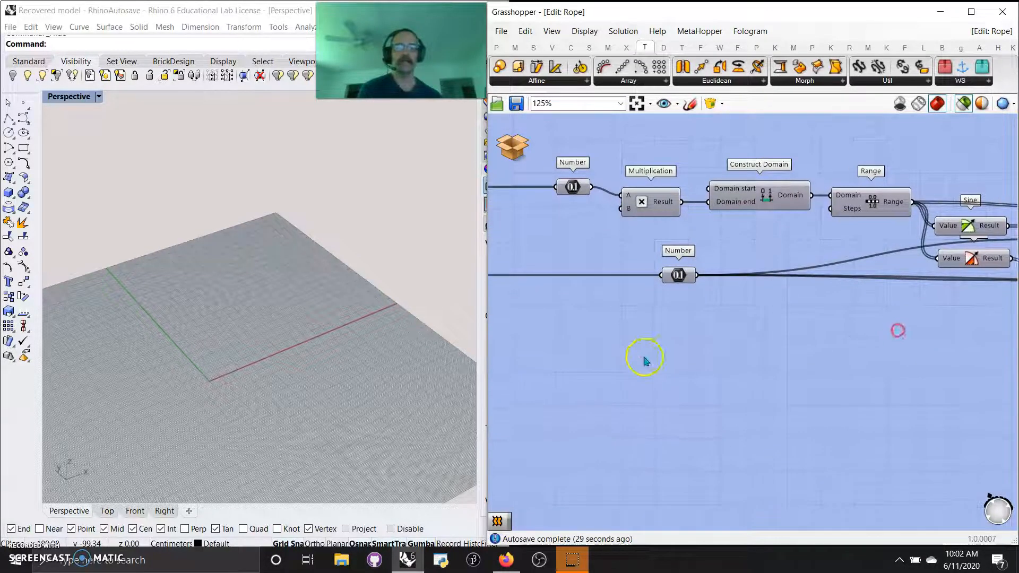
right_drag(644, 357, 833, 337)
right_drag(885, 313, 619, 340)
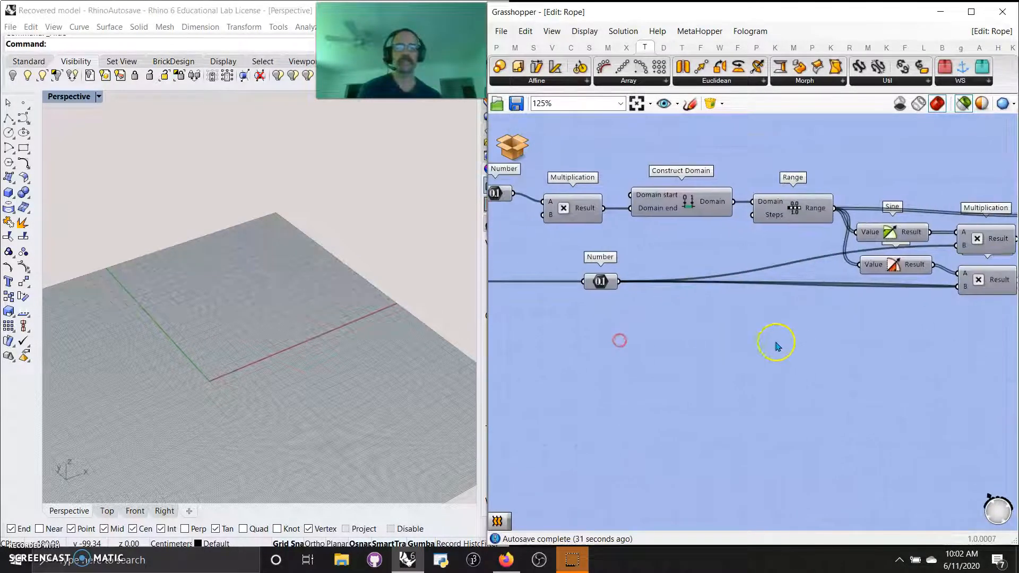
right_drag(898, 343, 638, 377)
scroll(774, 365, down, 2)
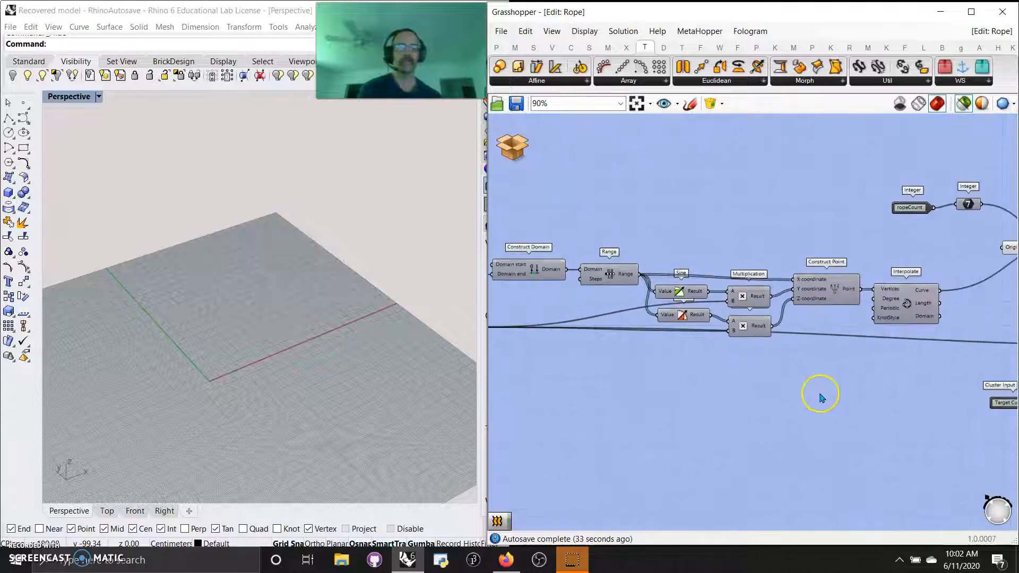
Step: Preview the Interpolate component's wave curve and inspect it up close in the Perspective viewport
right_drag(819, 393, 719, 395)
click(808, 305)
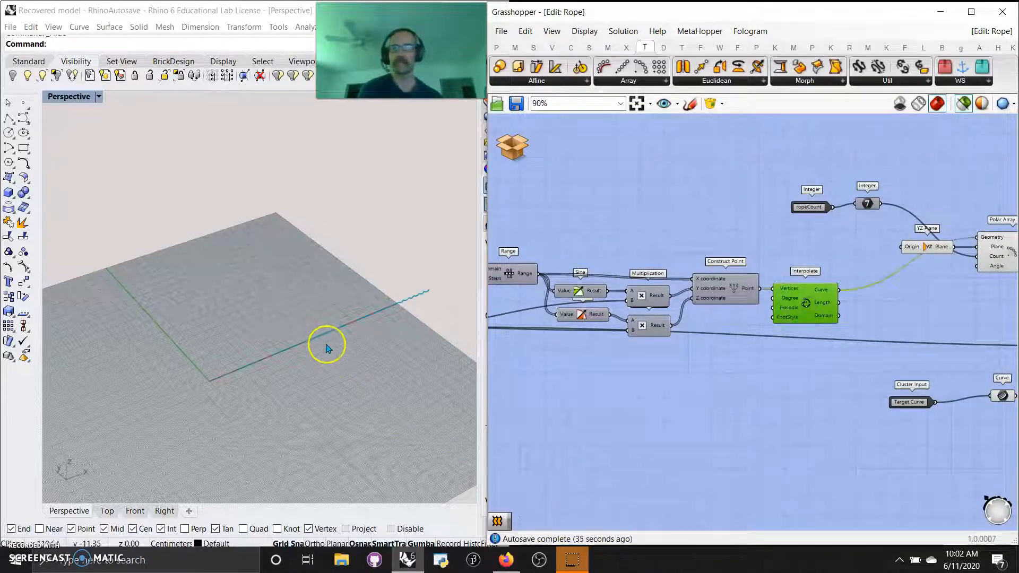
scroll(325, 346, up, 8)
right_drag(295, 348, 300, 343)
right_drag(728, 373, 757, 360)
click(837, 296)
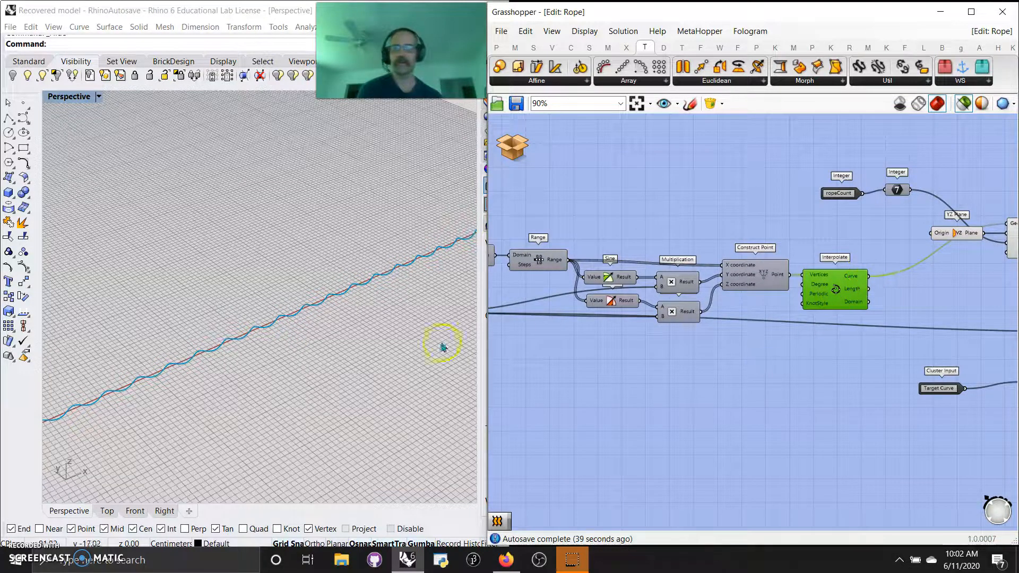
right_drag(581, 370, 562, 387)
Step: Preview the Polar Array of the curve about the YZ Plane and trace its ropeCount input
right_drag(959, 342, 765, 374)
right_drag(838, 385, 612, 448)
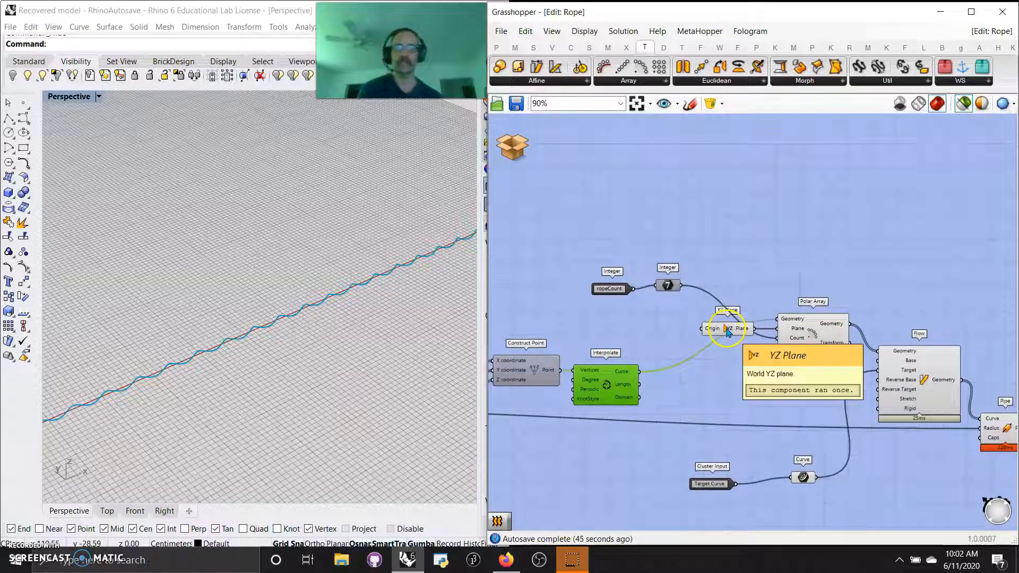
click(814, 340)
scroll(320, 313, up, 10)
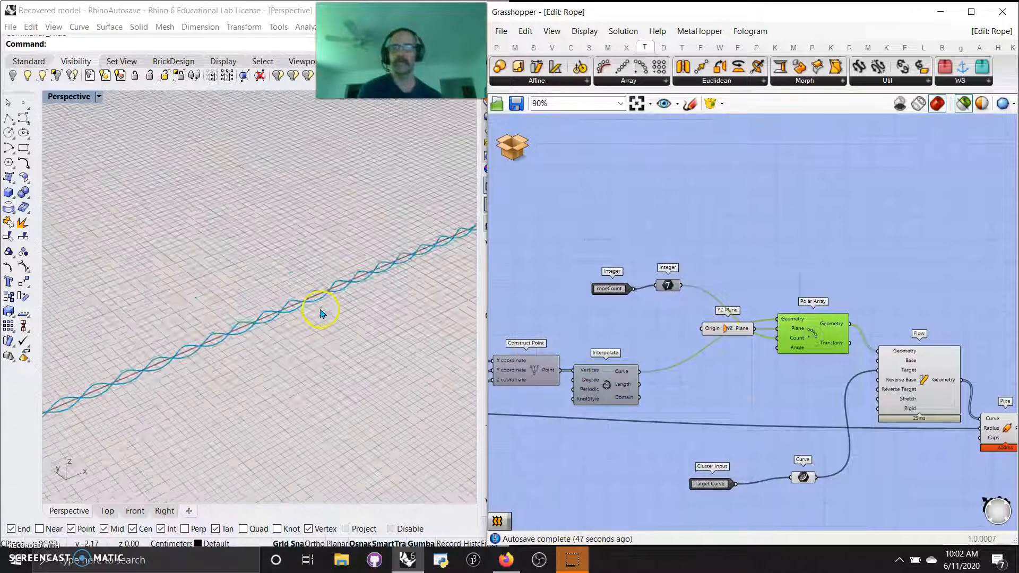
right_drag(657, 333, 664, 330)
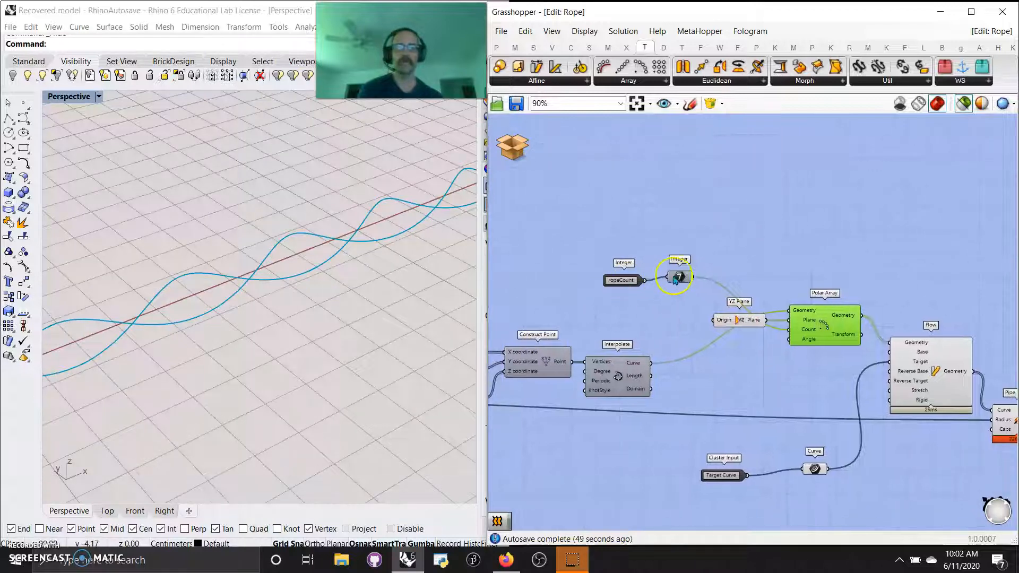
right_drag(767, 383, 639, 301)
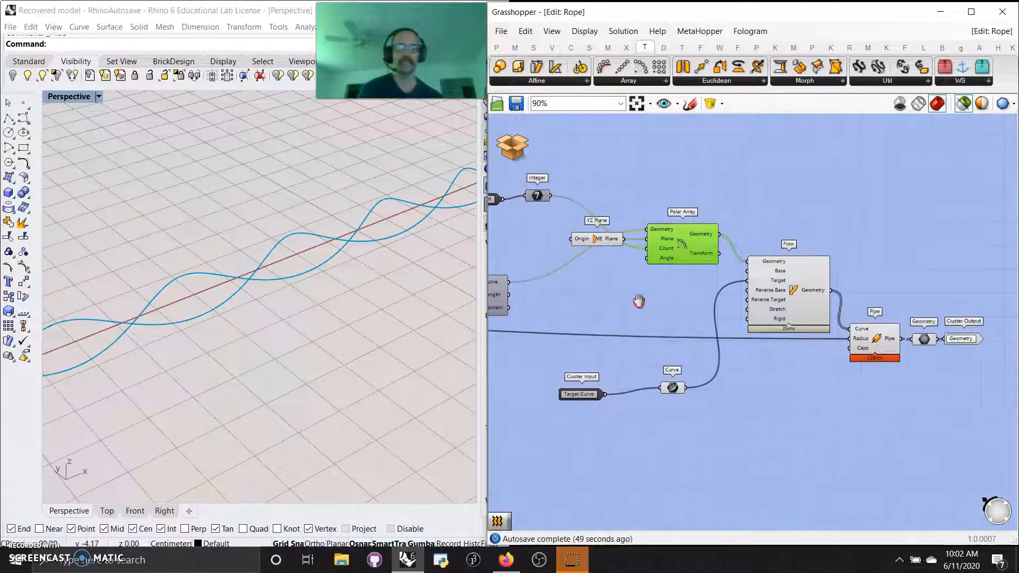
Step: Preview the Flow component's strands along the target curve from a wider viewpoint
click(793, 297)
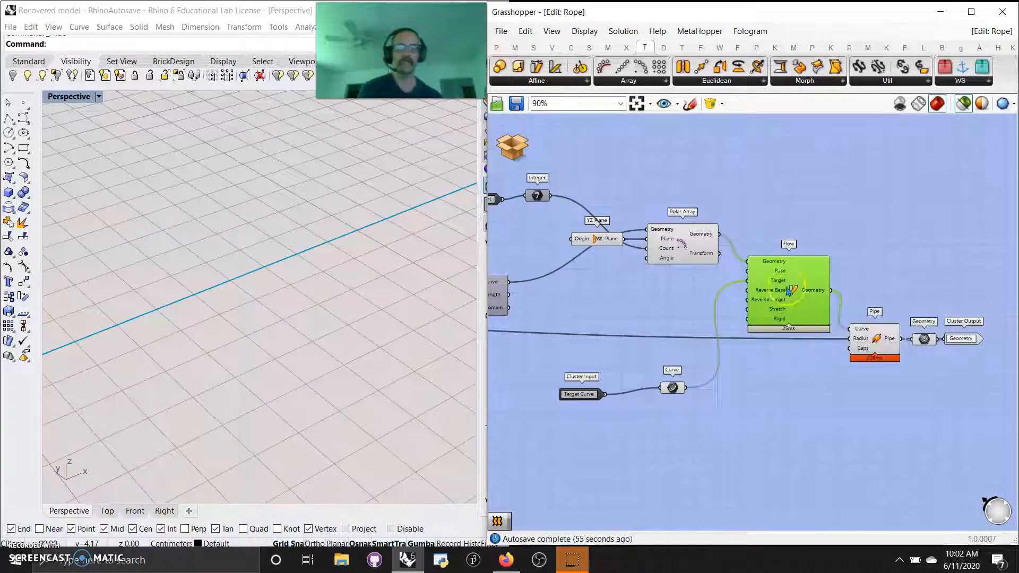
scroll(333, 301, down, 9)
right_drag(318, 306, 313, 340)
scroll(313, 337, down, 4)
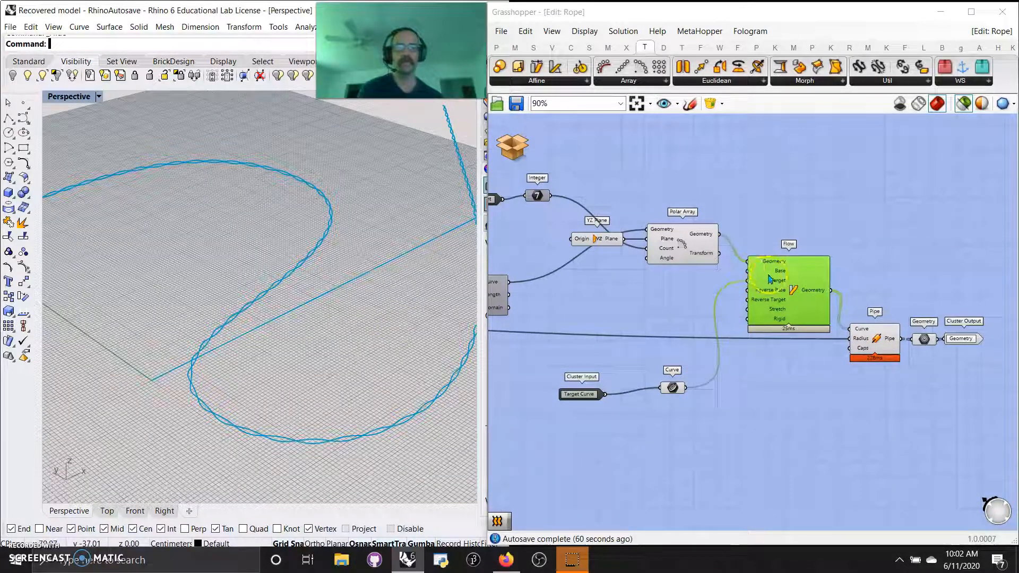
right_drag(444, 234, 402, 258)
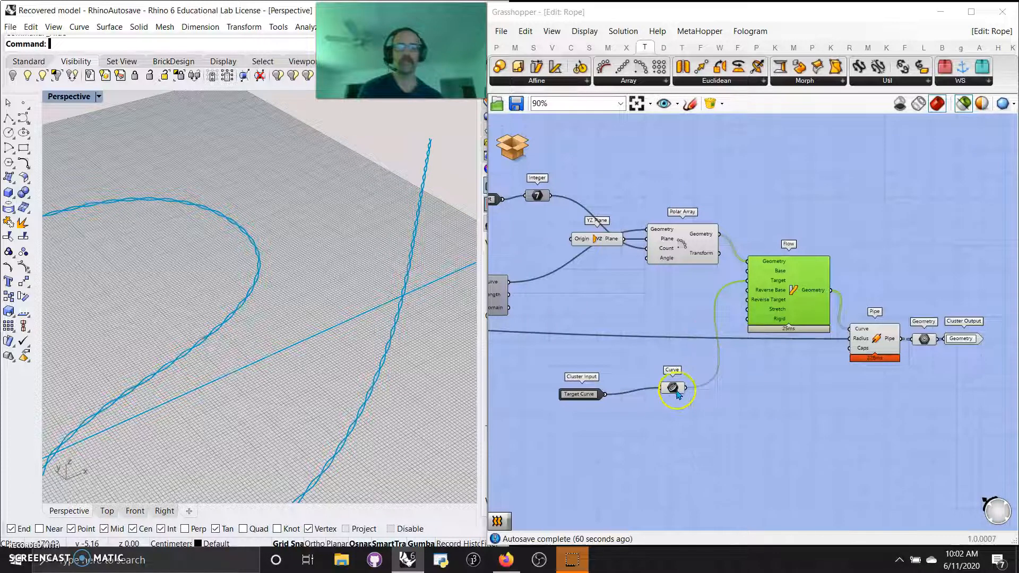
Step: Preview the Polar Array, the Pipe and the target Curve in turn to compare each stage of the rope
click(684, 241)
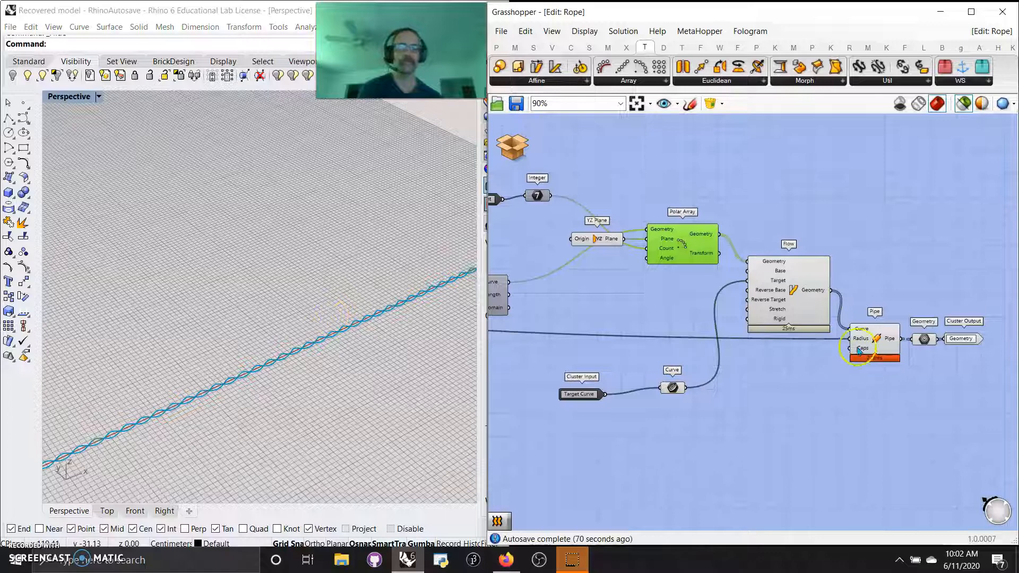
click(876, 345)
right_drag(421, 354, 391, 355)
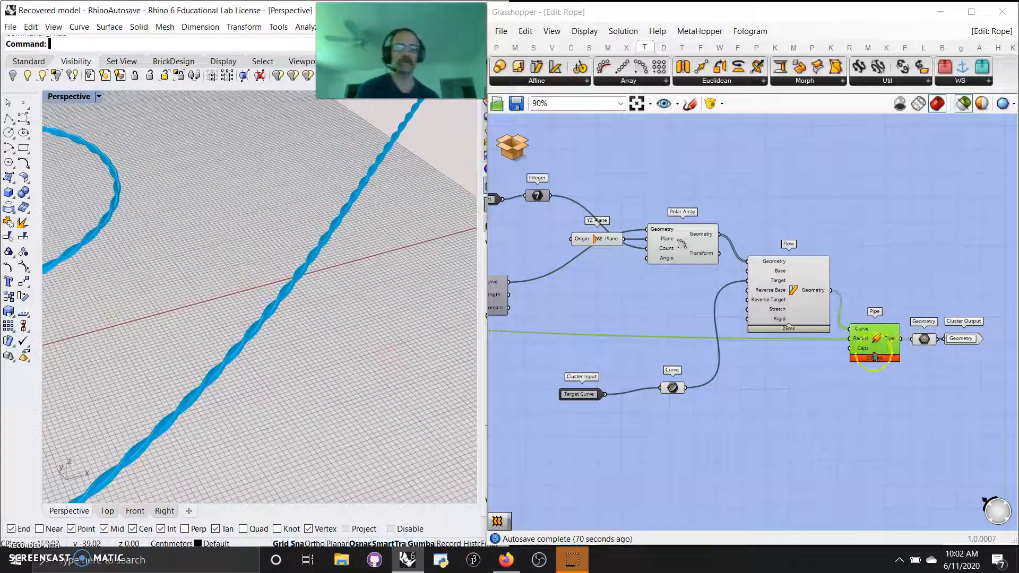
click(673, 388)
right_drag(375, 360, 387, 350)
scroll(364, 333, down, 5)
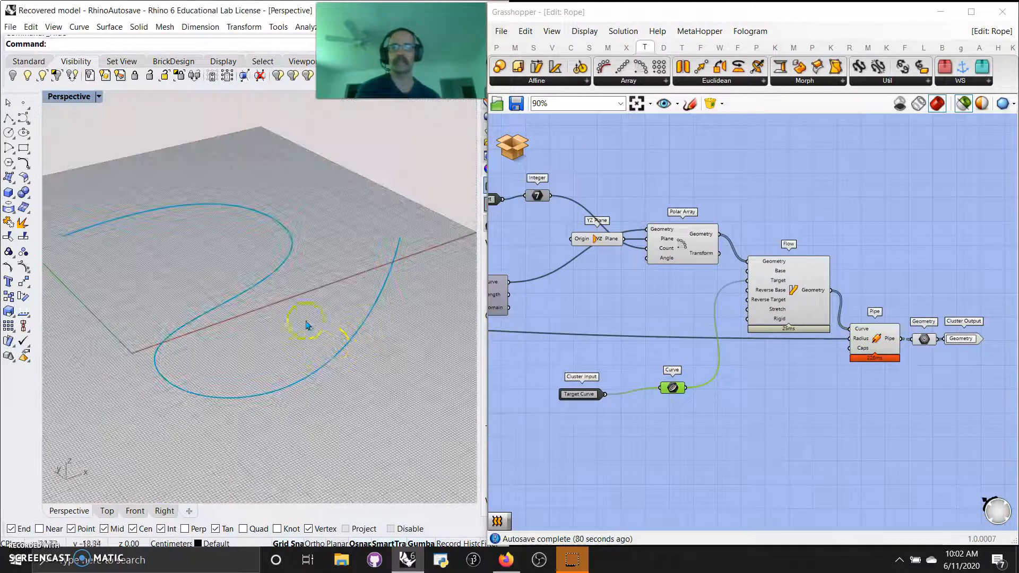
click(679, 390)
Step: Save and close the Rope cluster, returning to the fourth Rope and its sliders in the parent definition
click(518, 145)
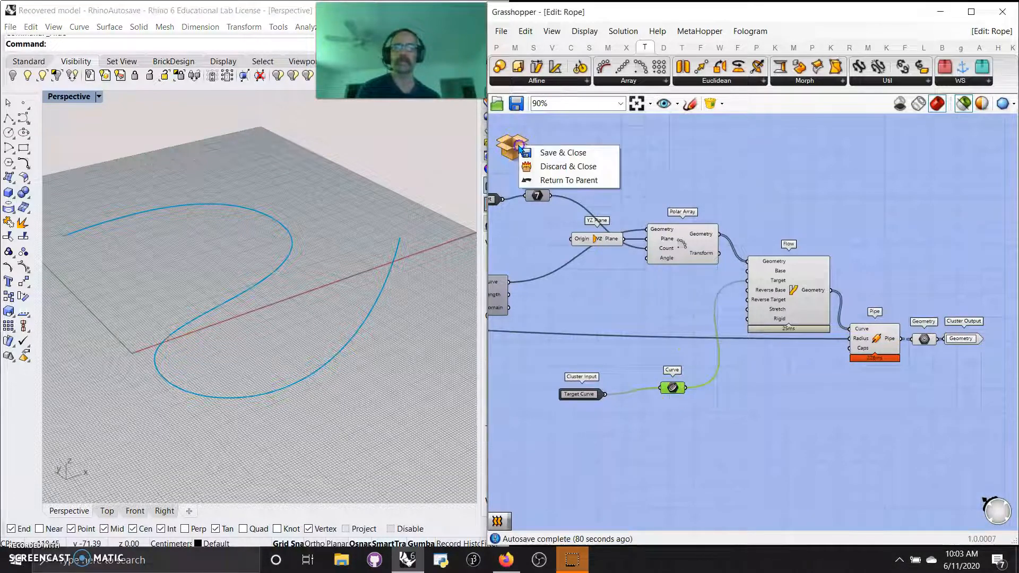
click(548, 153)
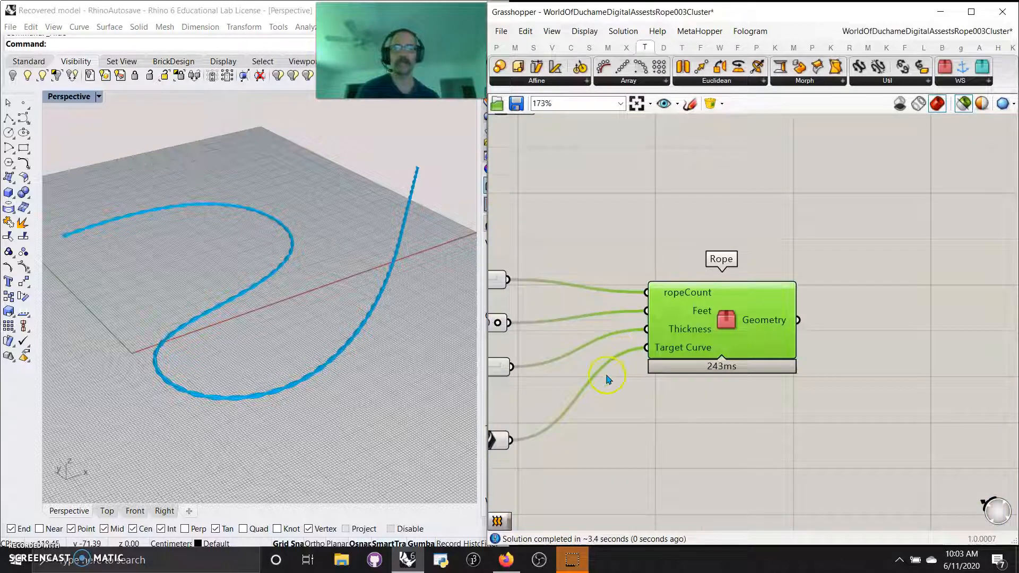
right_drag(609, 379, 669, 356)
scroll(673, 350, down, 2)
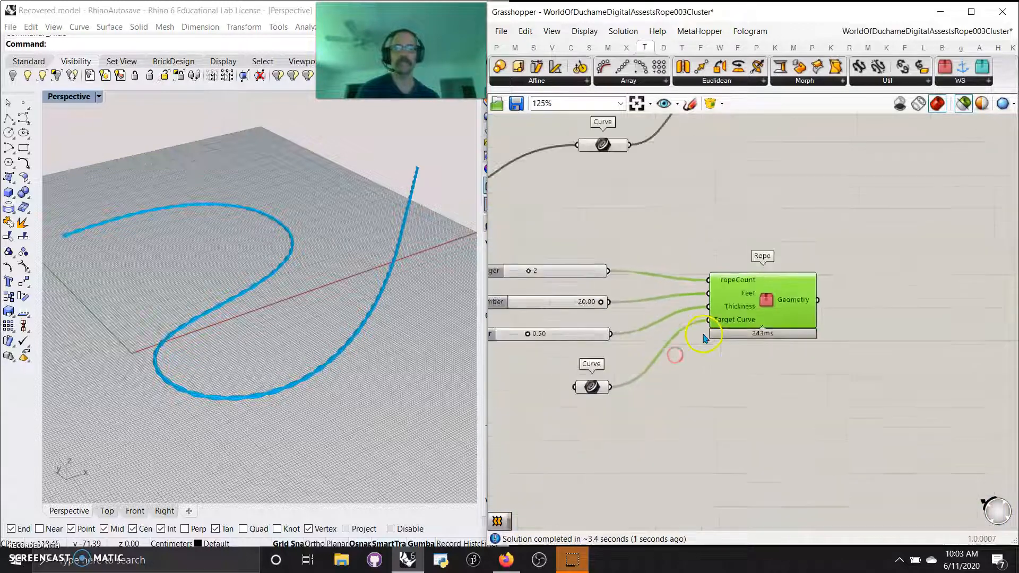
right_drag(767, 304, 826, 444)
Step: Place a new Rope cluster below the fourth one and connect the existing Integer slider to its ropeCount
click(501, 31)
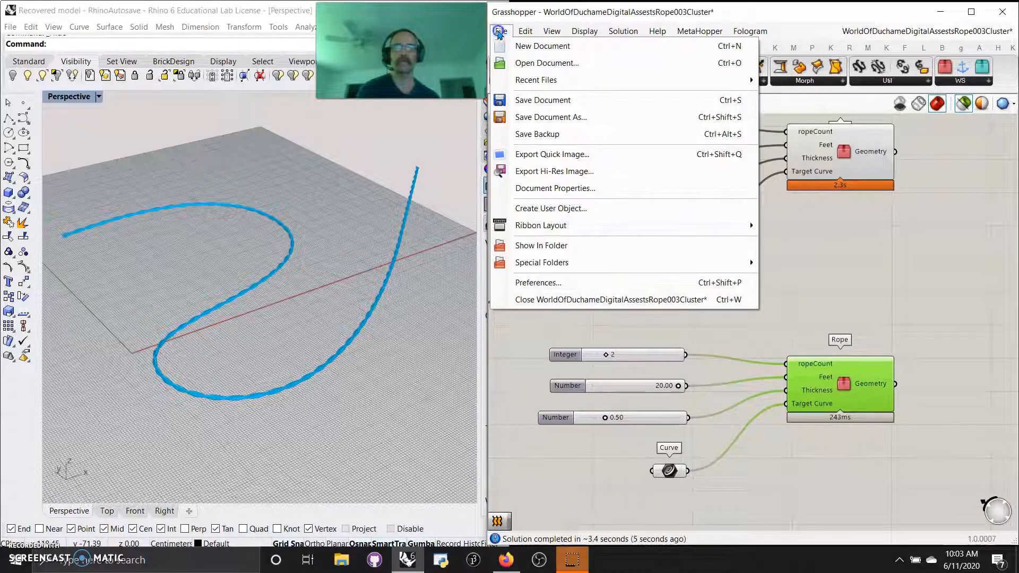
click(816, 263)
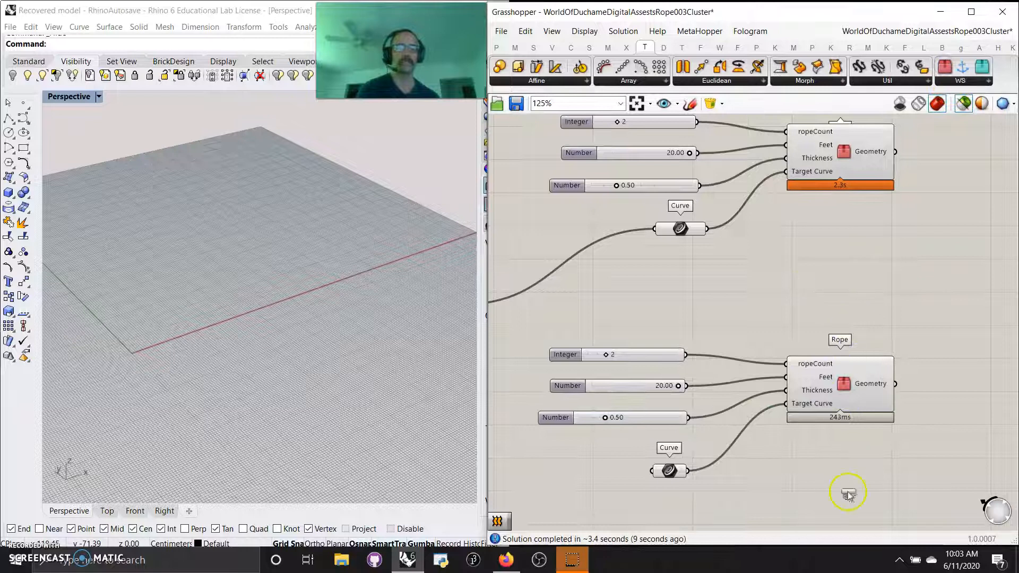
drag(831, 240, 829, 427)
drag(686, 248, 778, 414)
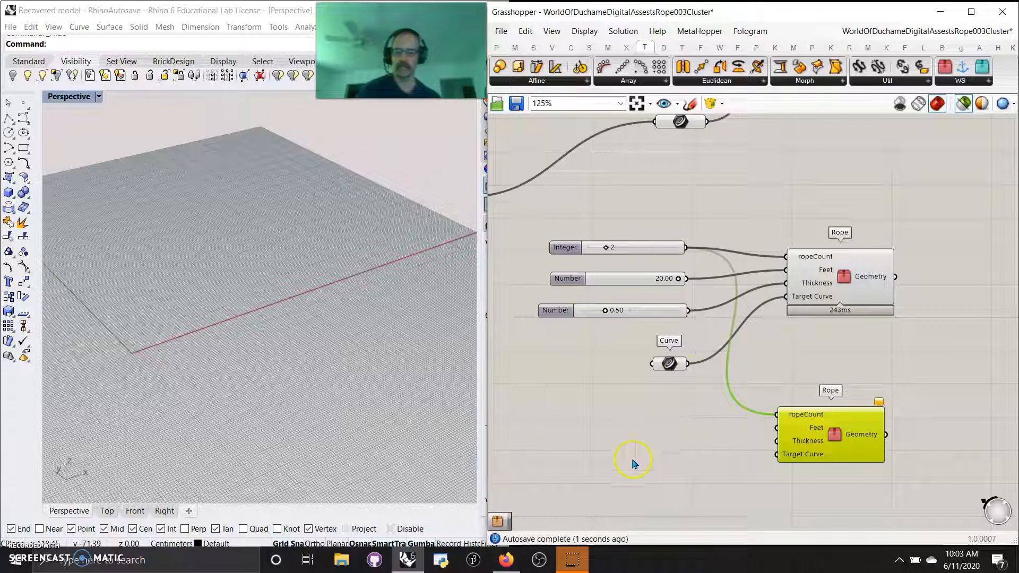
Step: Duplicate the fourth Rope's three sliders and Curve parameter, placing the copies beside the new Rope
click(642, 249)
drag(687, 406, 615, 191)
key(ctrl+c)
key(ctrl+v)
drag(654, 258, 674, 411)
click(675, 426)
Step: Connect the copied Integer slider to the new Rope's ropeCount and set it to 3
drag(742, 417, 777, 414)
drag(633, 409, 644, 411)
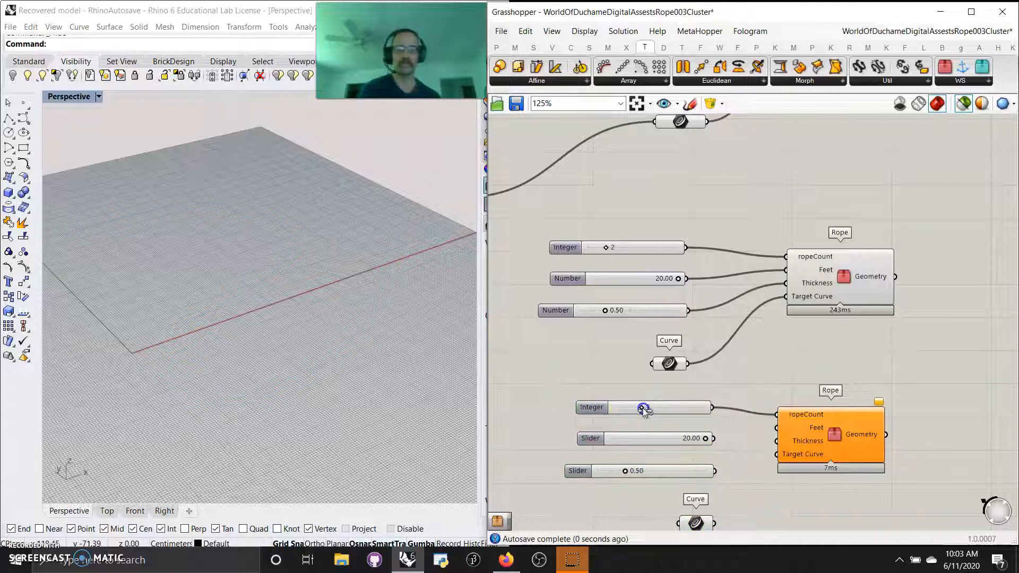
right_drag(675, 438, 654, 382)
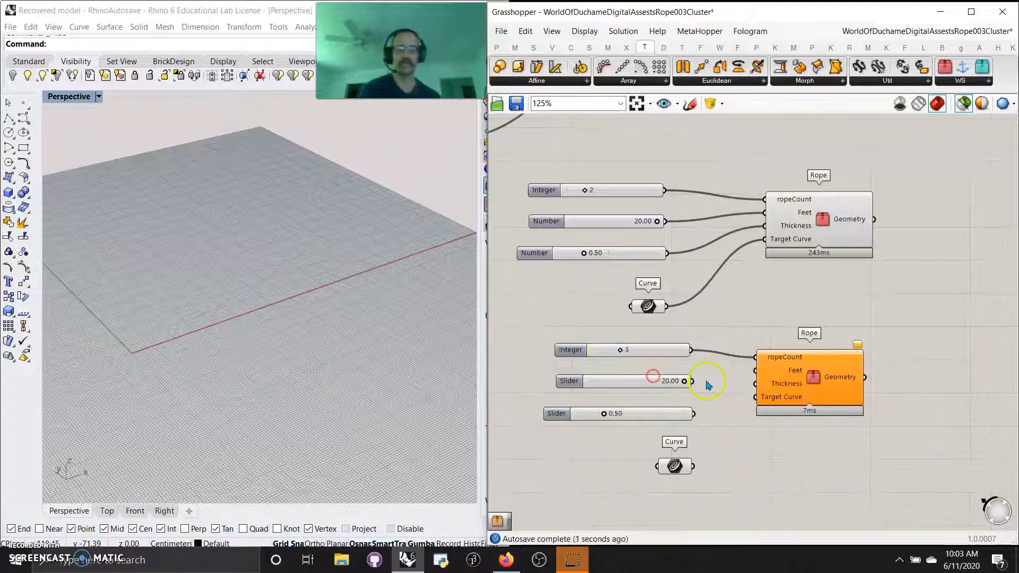
Step: Raise the maximum and value of the slider copied for Feet to 120
right_click(680, 385)
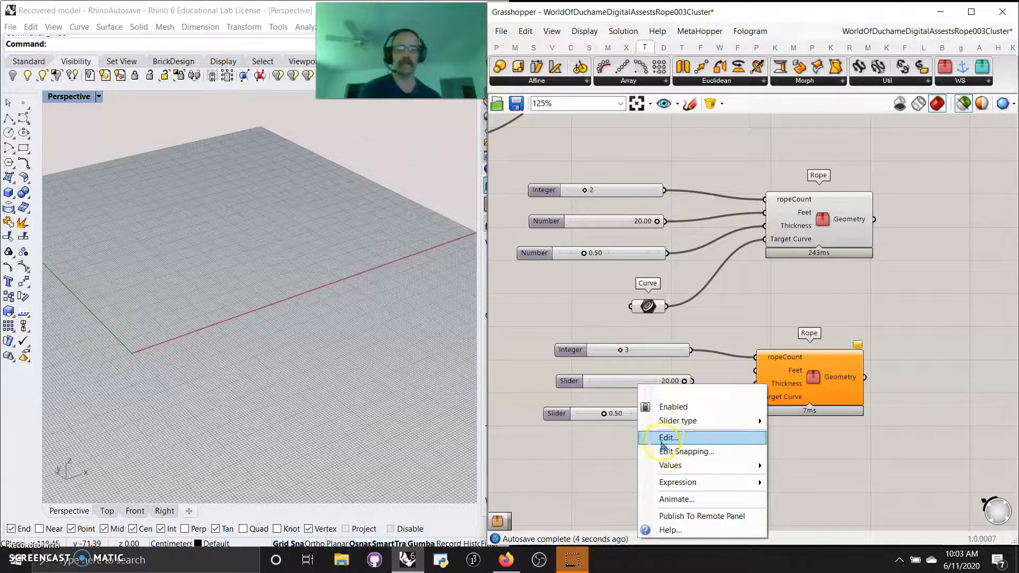
click(666, 439)
click(717, 439)
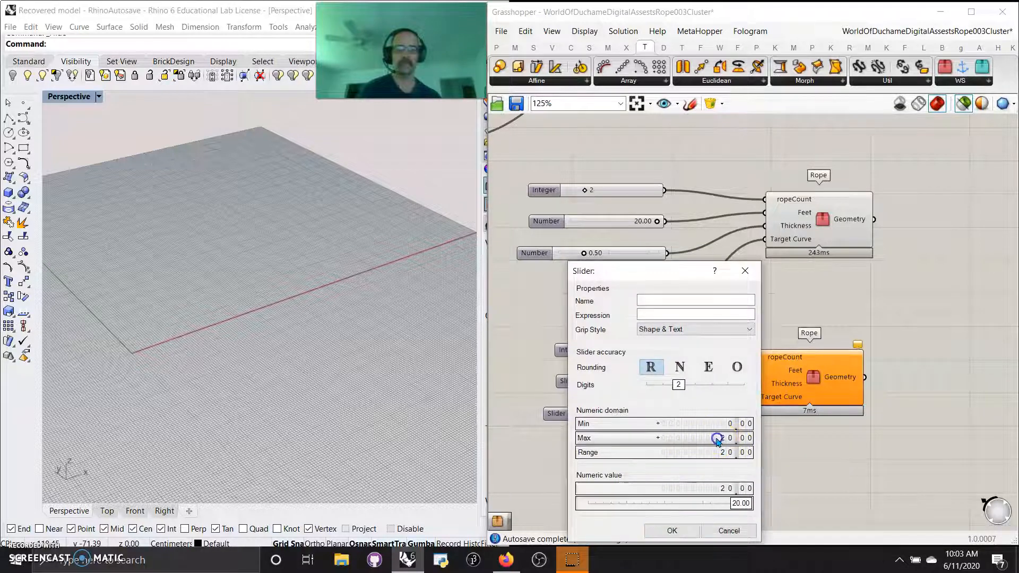
click(683, 531)
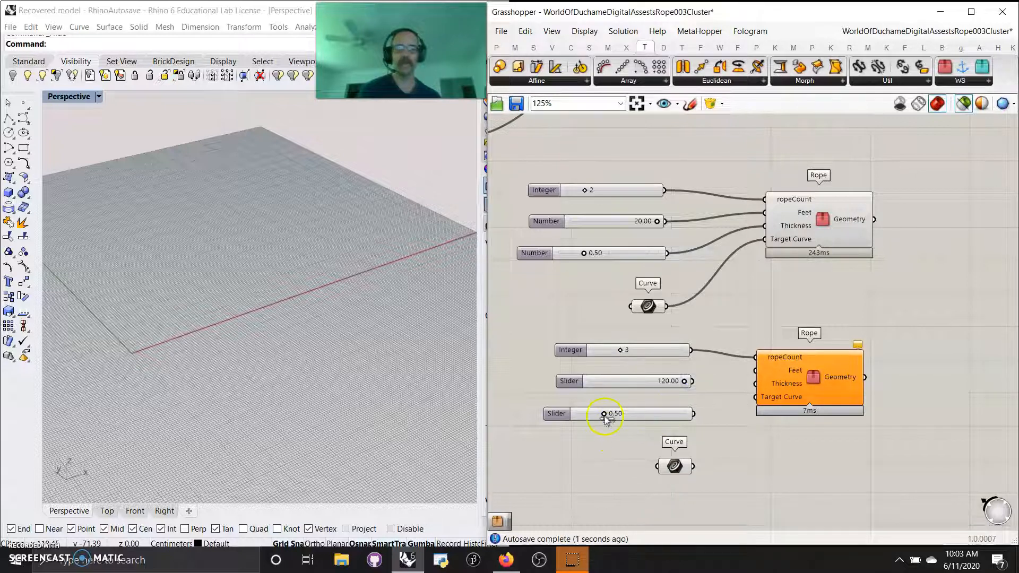
Step: Set the slider copied for Thickness to 2.00
right_click(644, 415)
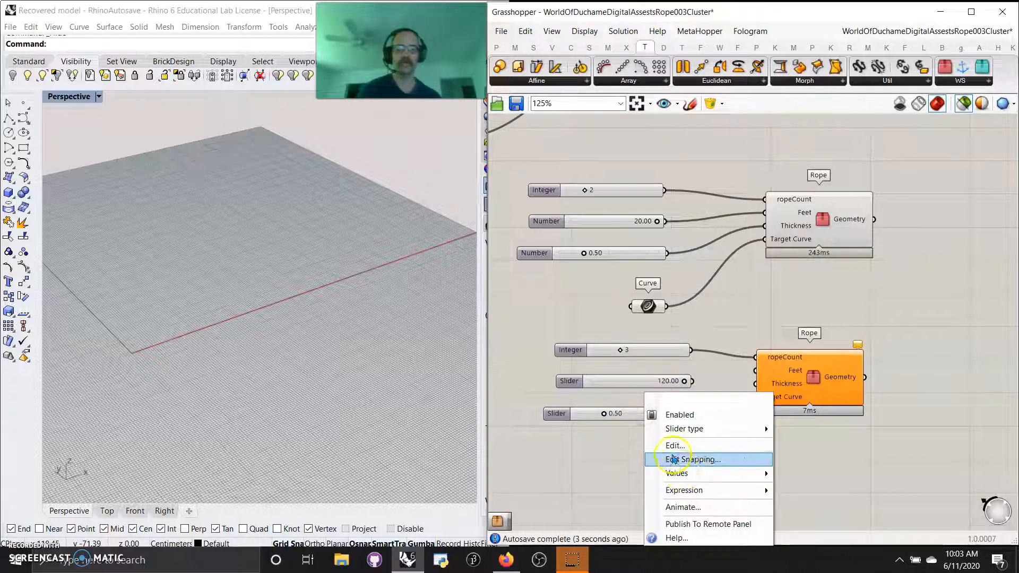
click(675, 447)
drag(634, 503, 750, 504)
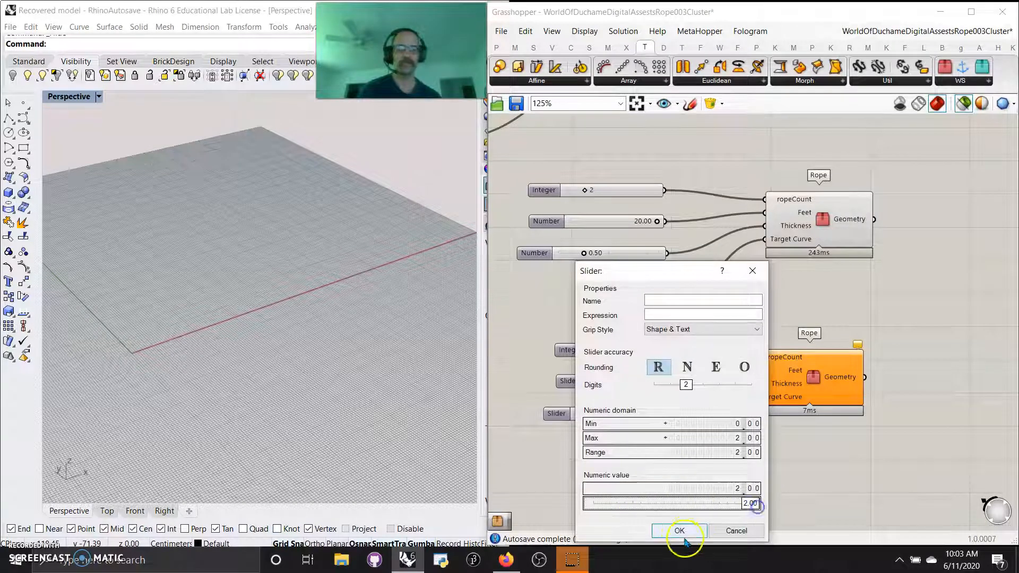
click(680, 530)
Step: Connect the copied sliders and Curve to the new Rope's Feet, Thickness and Target Curve, with the thickness at 1.00
drag(724, 400, 733, 396)
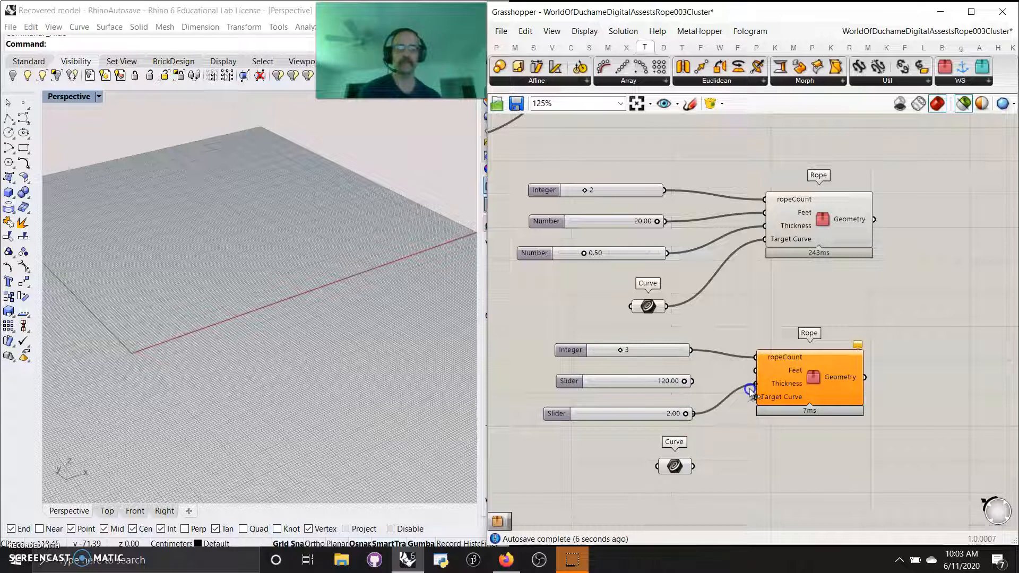
mouse_move(750, 392)
mouse_down()
mouse_move(644, 420)
mouse_move(737, 402)
mouse_move(762, 385)
mouse_move(755, 371)
mouse_move(759, 401)
mouse_up()
right_drag(247, 366, 268, 368)
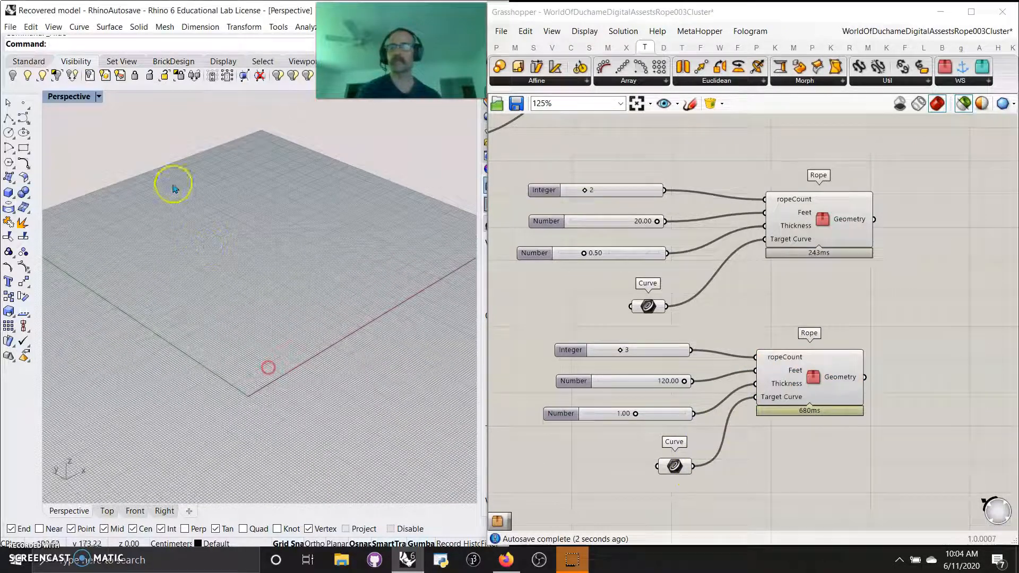
Step: Switch from the Perspective viewport to a maximized Front viewport framed on the grid
double_click(68, 97)
double_click(63, 305)
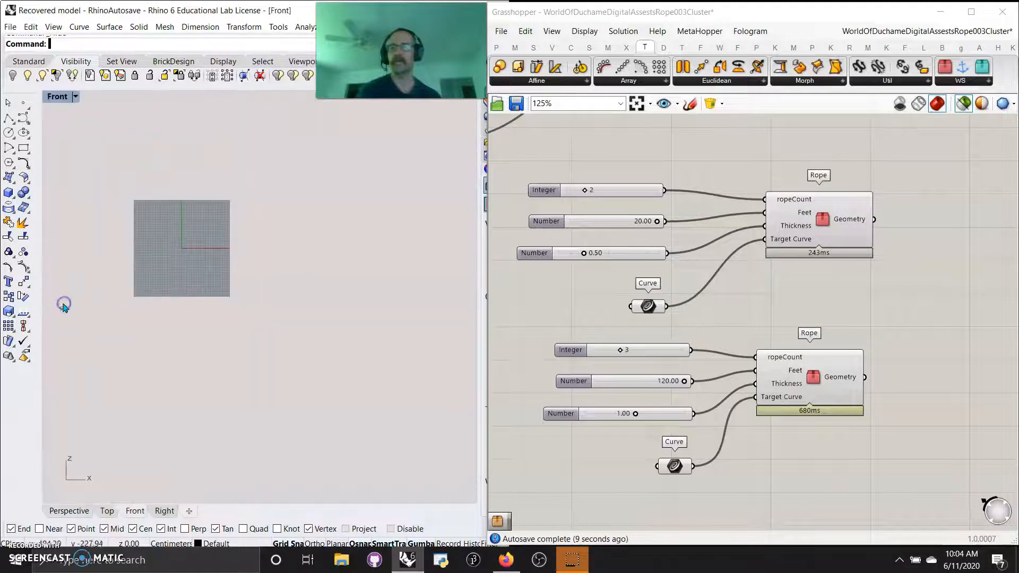
scroll(191, 240, up, 12)
right_drag(190, 282, 292, 339)
Step: Draw a tall, narrow degree-3 control point curve around the vertical axis, with a loop near its upper end and another near its lower end
click(21, 116)
click(241, 377)
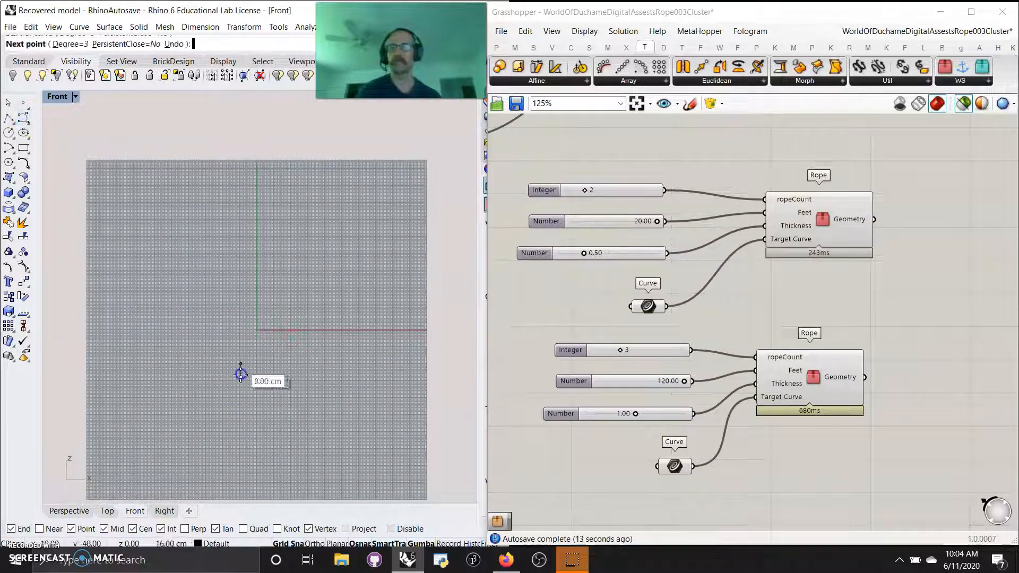
click(240, 207)
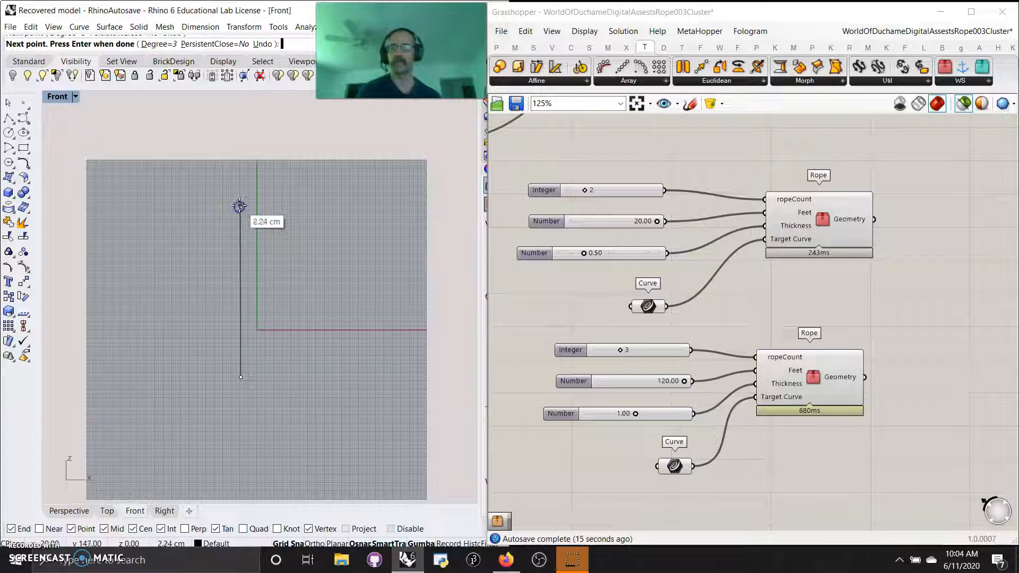
click(248, 189)
click(270, 190)
click(269, 201)
click(253, 227)
click(249, 210)
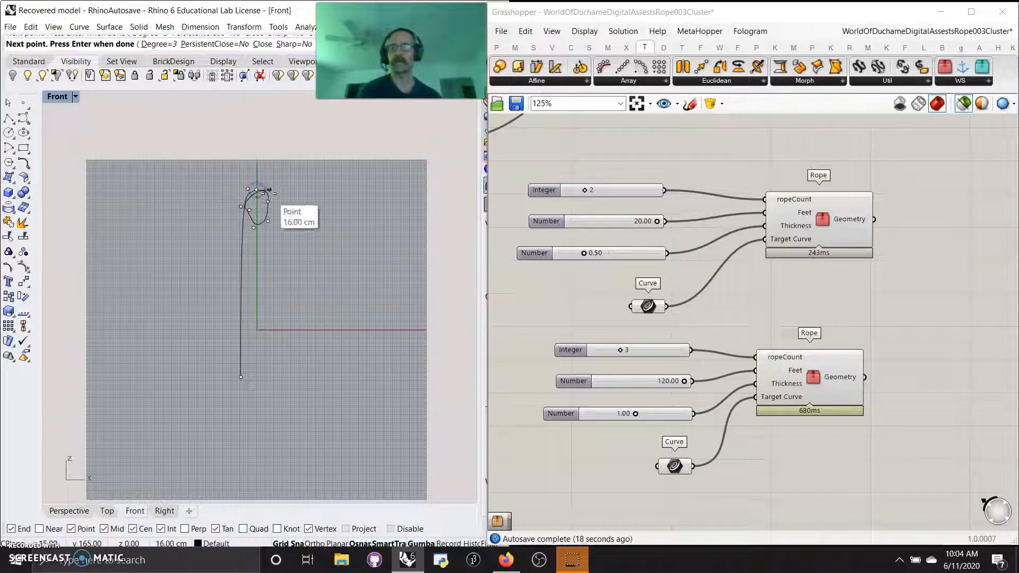
click(269, 221)
click(268, 234)
click(269, 254)
click(267, 378)
click(234, 351)
click(249, 335)
click(264, 338)
key(Return)
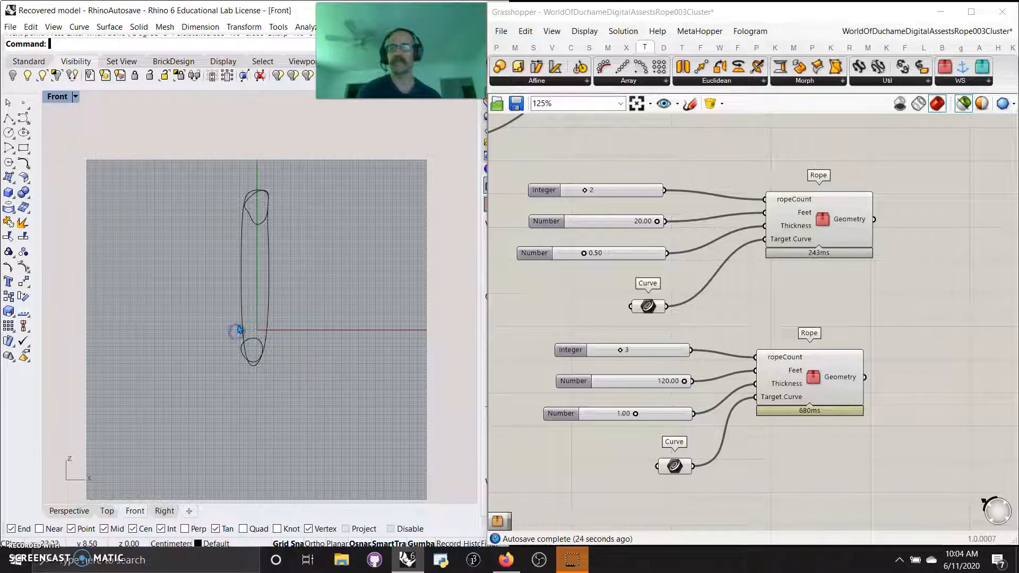
Step: Set the newly drawn curve as the lower Curve parameter's single curve and select the new Rope component to highlight its geometry
click(261, 259)
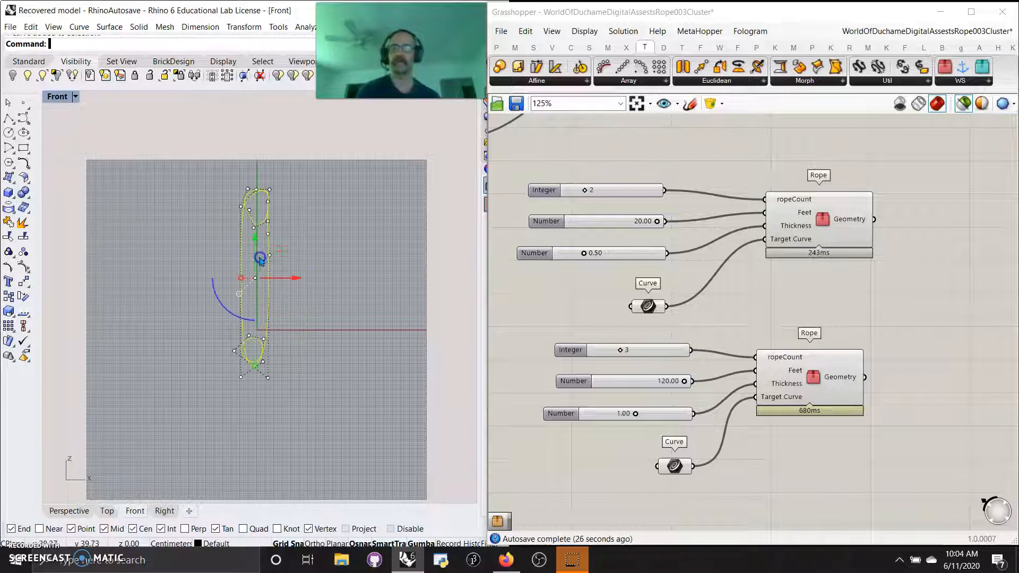
right_click(676, 468)
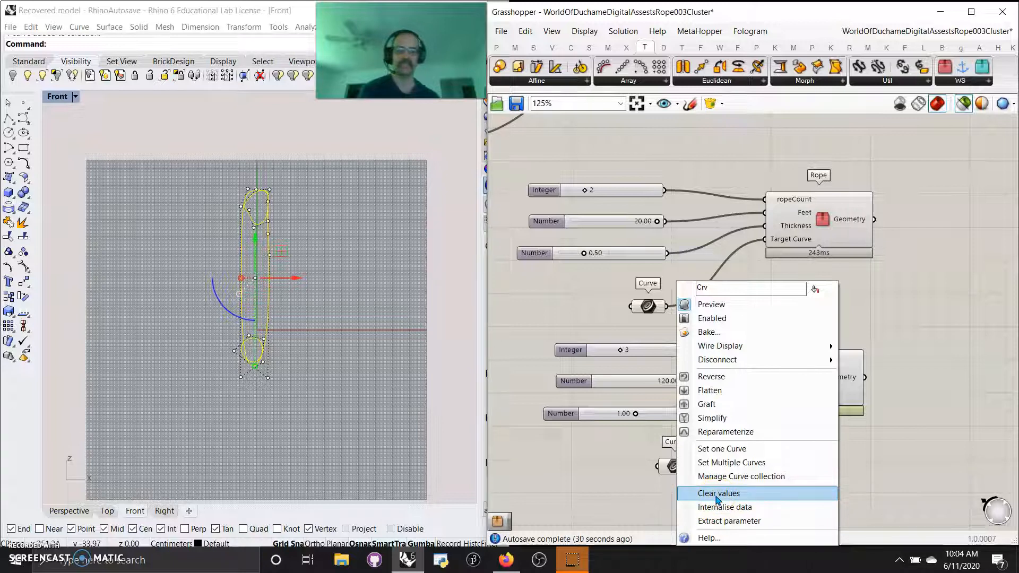
scroll(266, 302, up, 3)
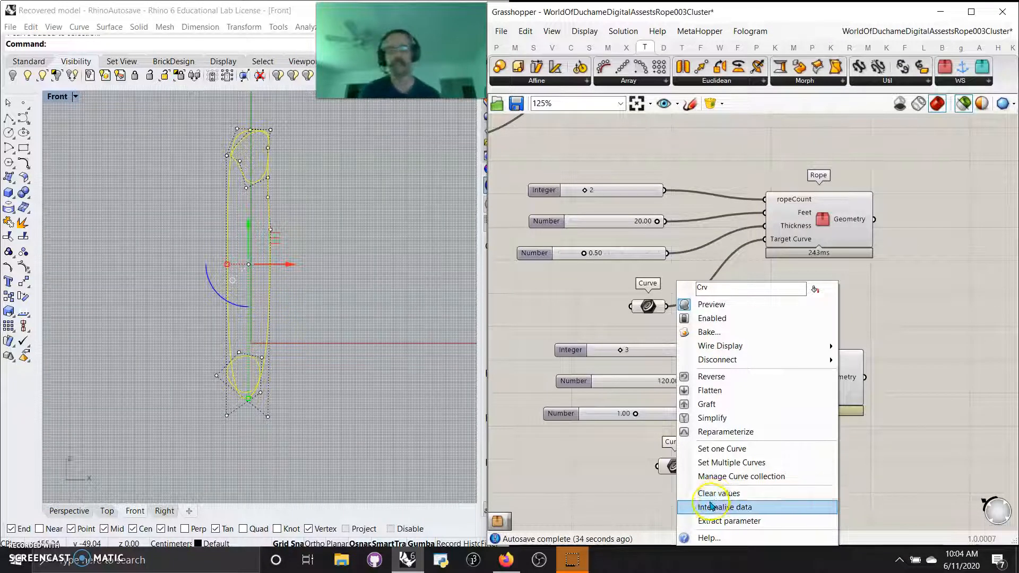
click(718, 449)
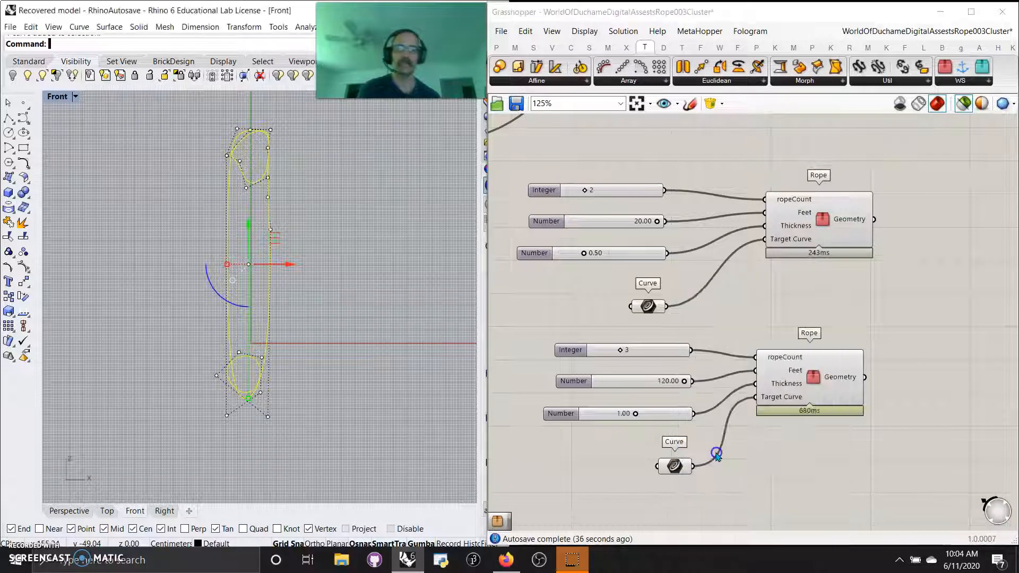
click(805, 389)
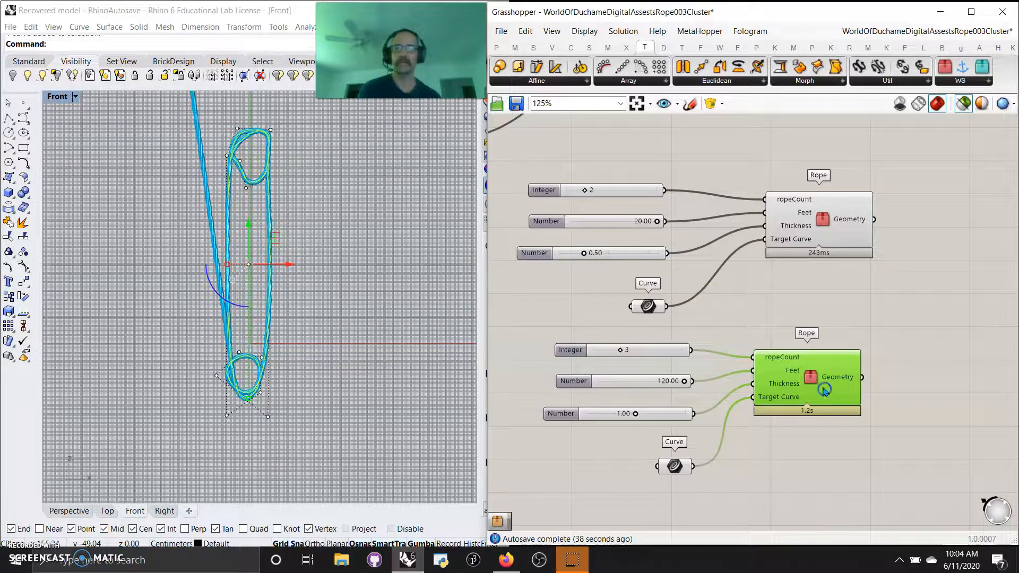
Step: Examine how the new rope follows the drawn curve, checking its loops, strand twist and the straight length leading away
scroll(292, 318, up, 1)
right_drag(287, 302, 335, 414)
scroll(313, 351, down, 2)
scroll(321, 361, down, 5)
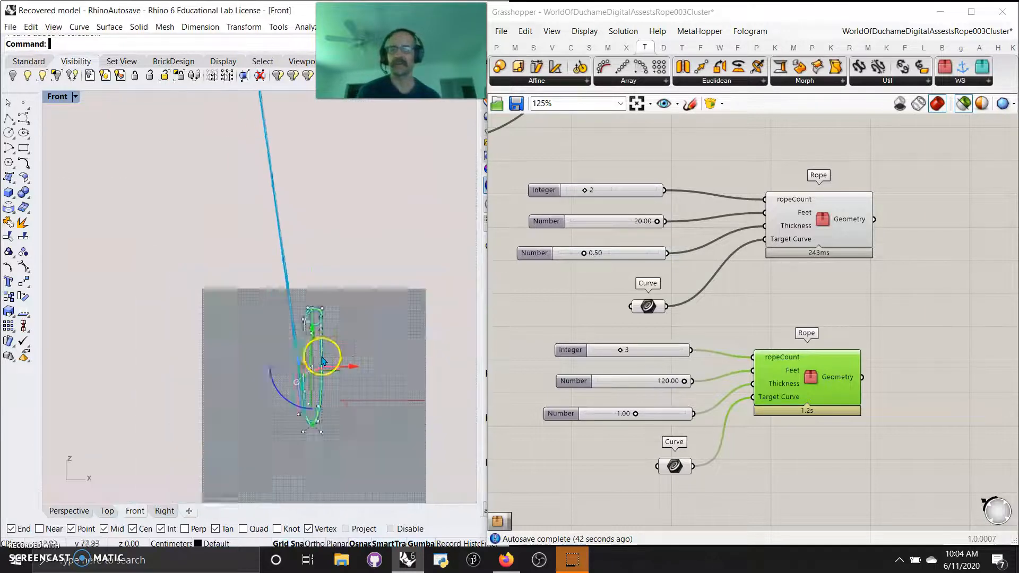
scroll(321, 366, up, 5)
right_drag(315, 361, 304, 351)
scroll(305, 349, up, 1)
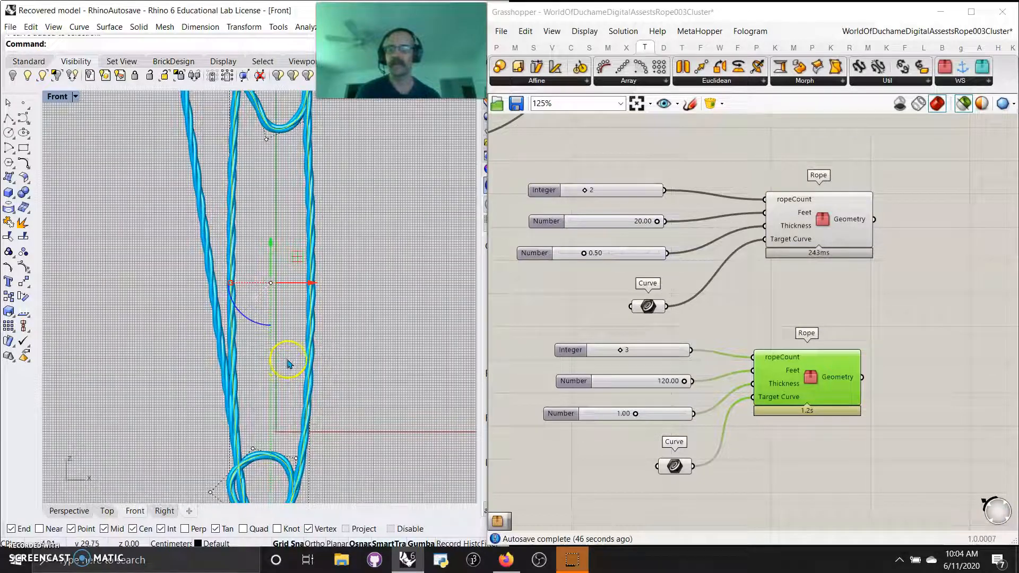
scroll(288, 363, down, 2)
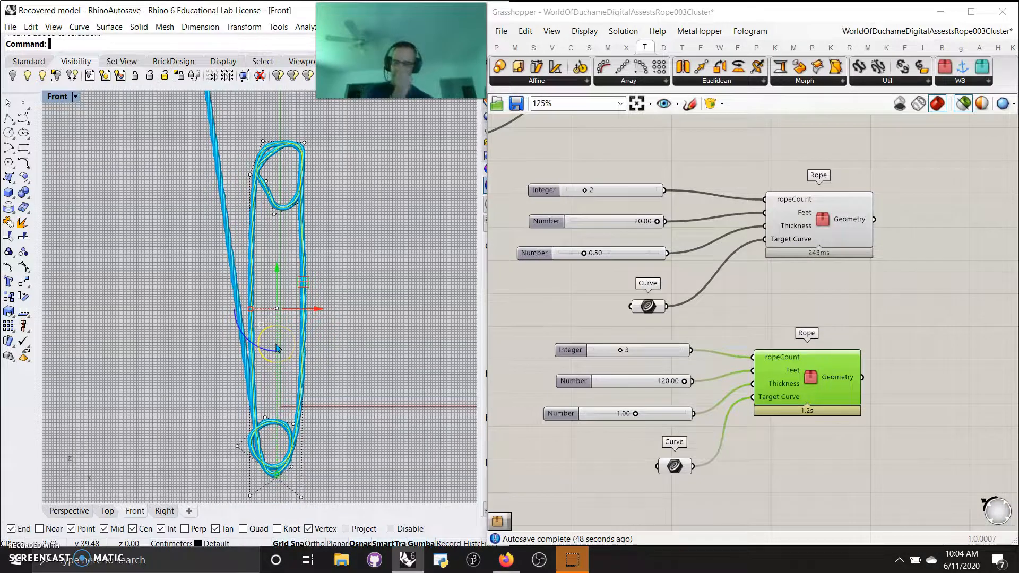
Step: Deselect the drawn curve and move the new Rope component into line beneath the original one
click(369, 296)
right_drag(336, 369, 332, 366)
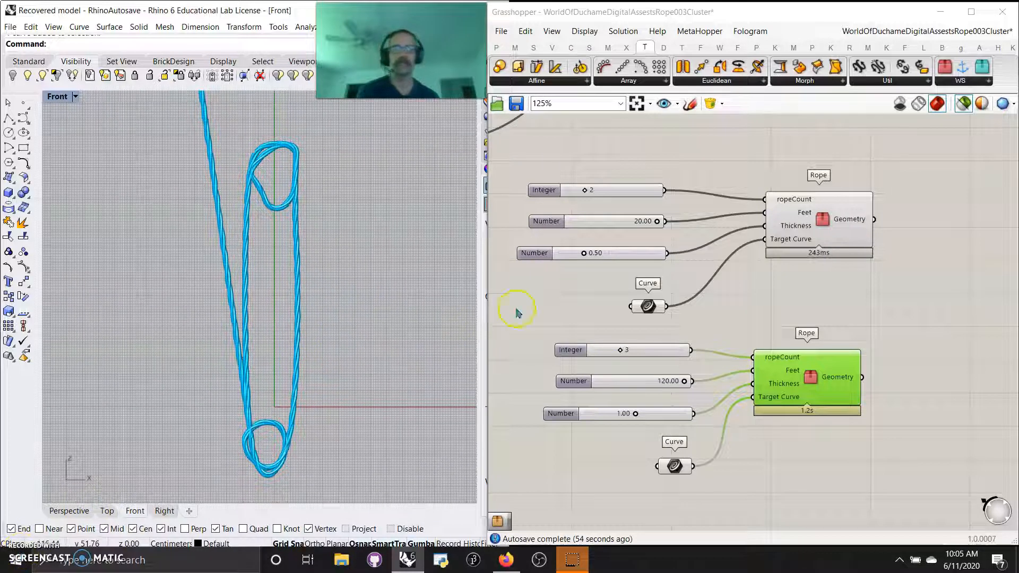
drag(824, 378, 834, 374)
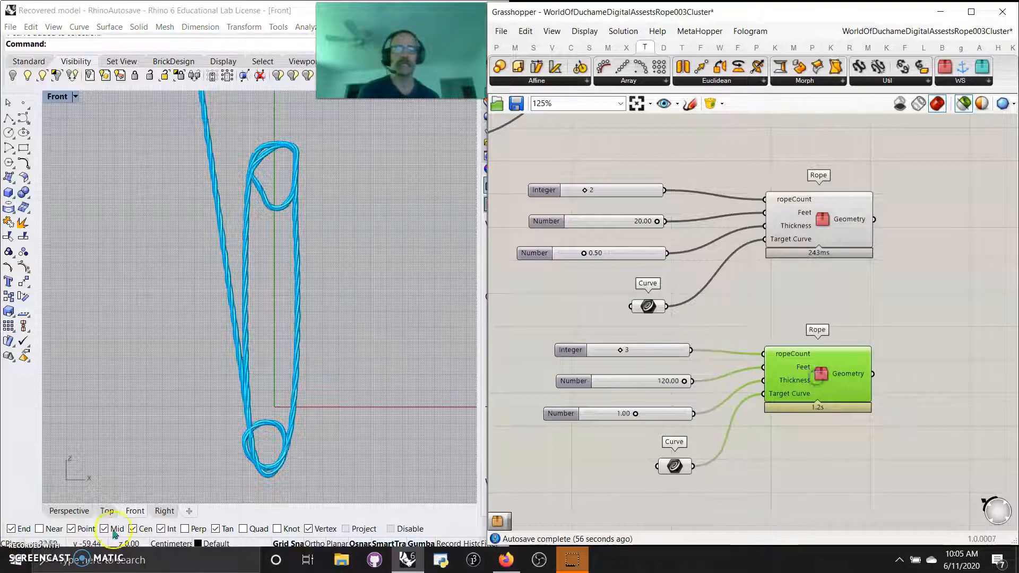